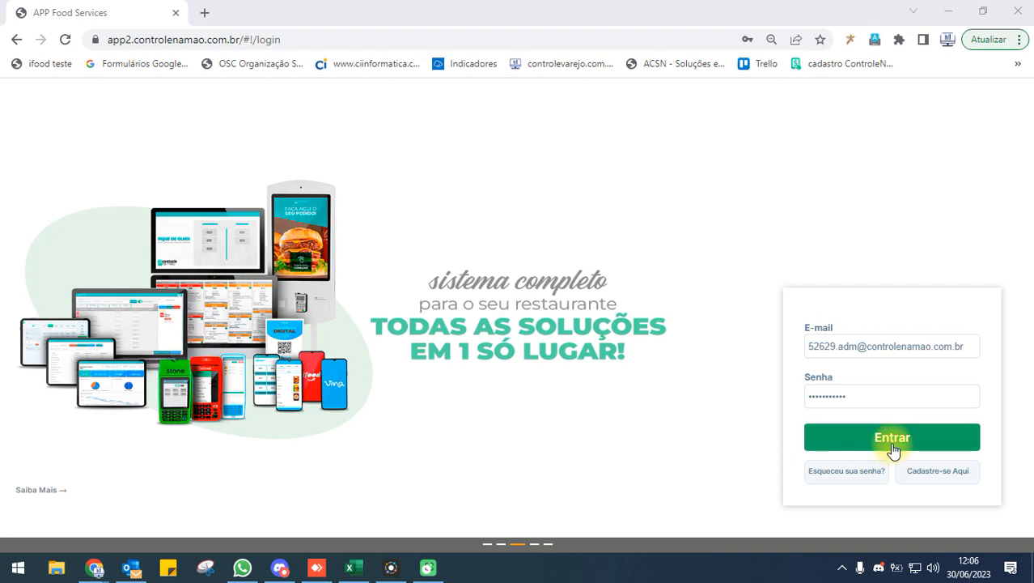
Sign in and start a new product of type 01 - Produto para revenda (Coca, kitkat...).
{"action": "left_click", "coordinate": [893, 449]}
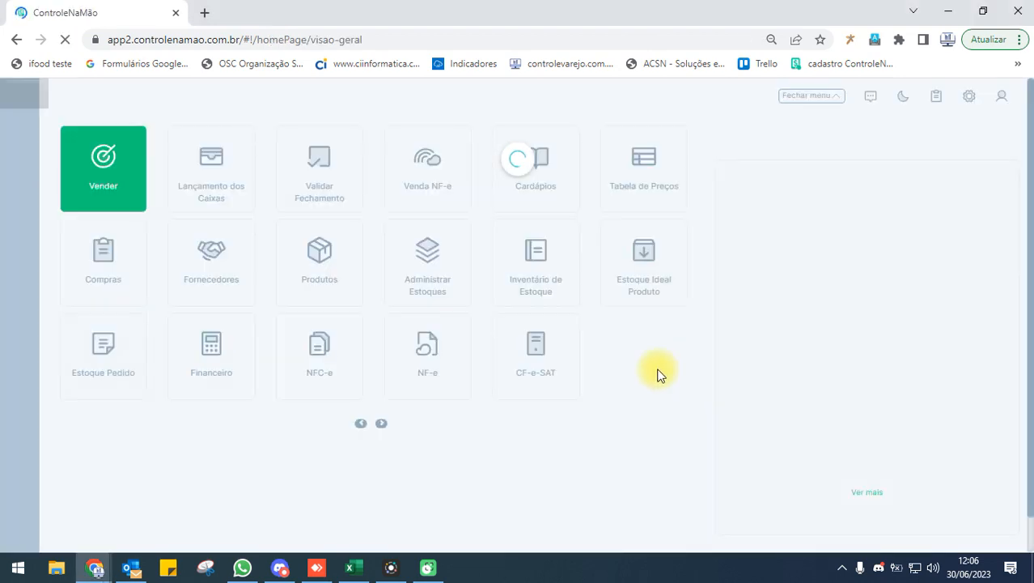
{"action": "left_click", "coordinate": [310, 259]}
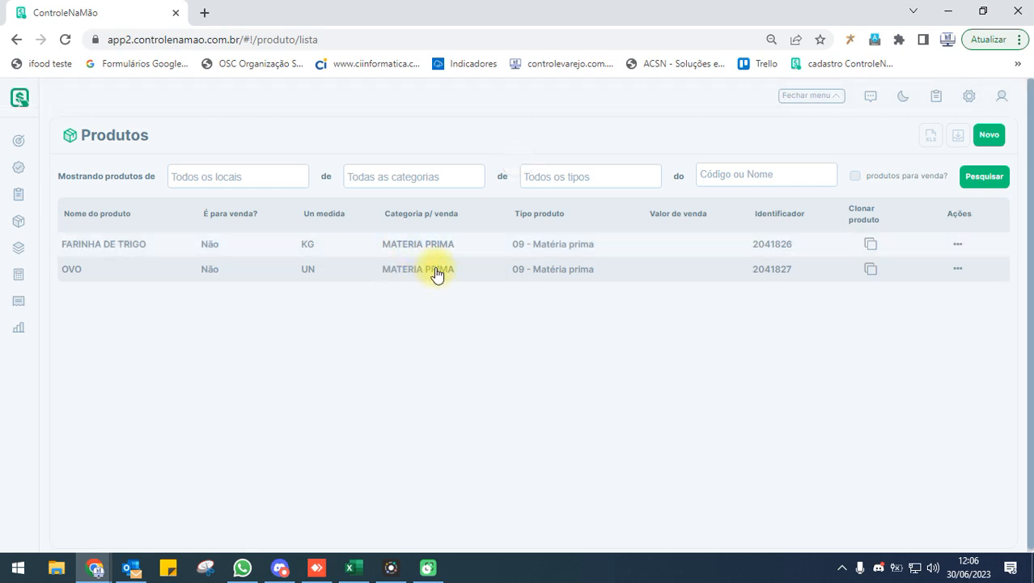
{"action": "left_click", "coordinate": [990, 138]}
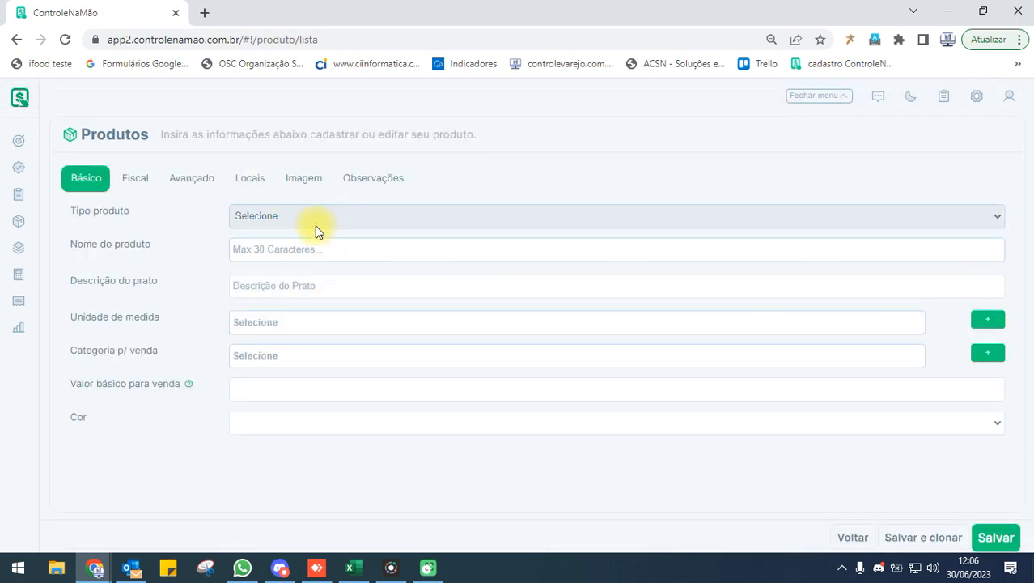
{"action": "left_click", "coordinate": [250, 217]}
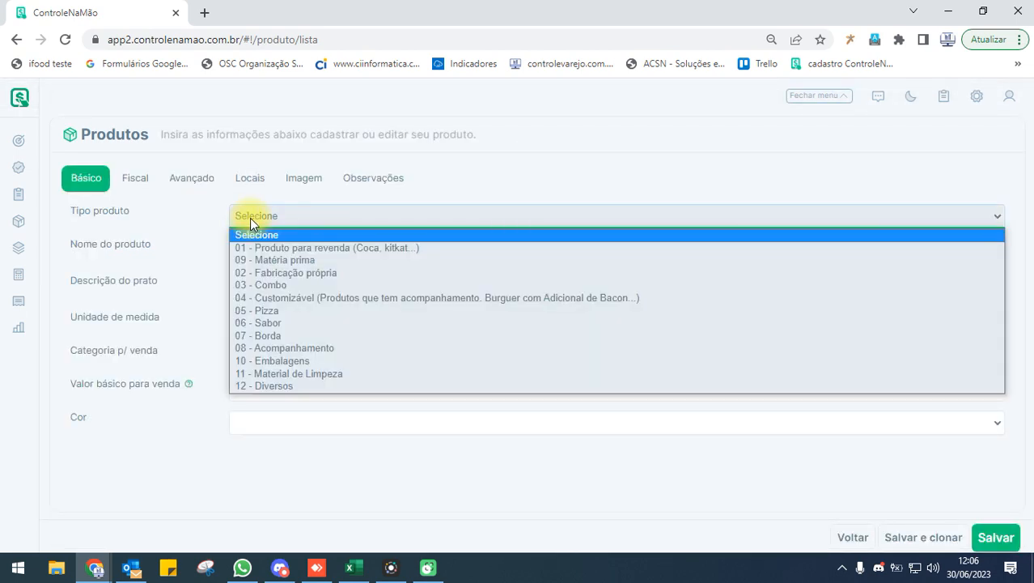
{"action": "left_click", "coordinate": [268, 248]}
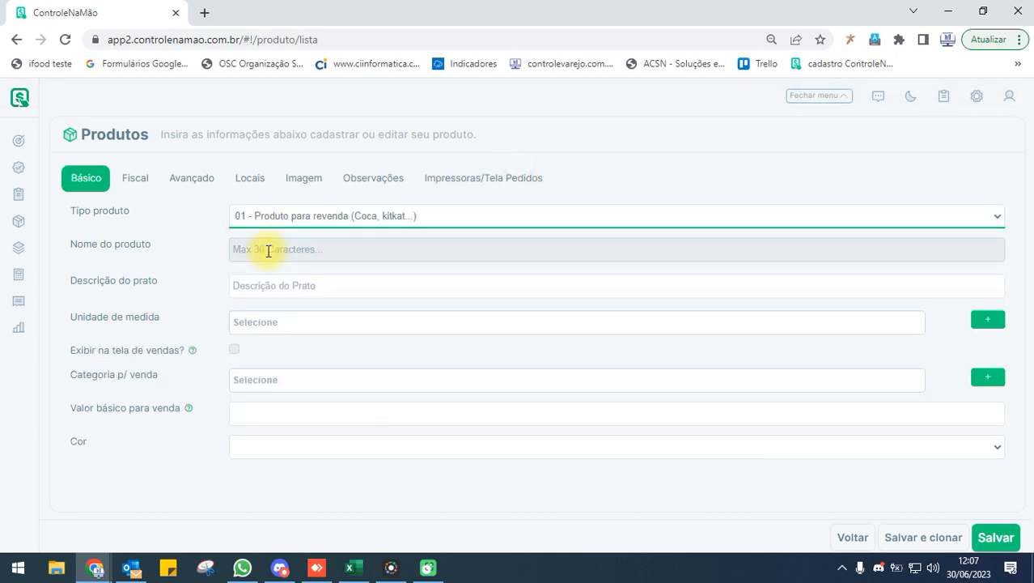
Try the product type 09 - Matéria prima and return to 01 - Produto para revenda.
{"action": "left_click", "coordinate": [272, 220]}
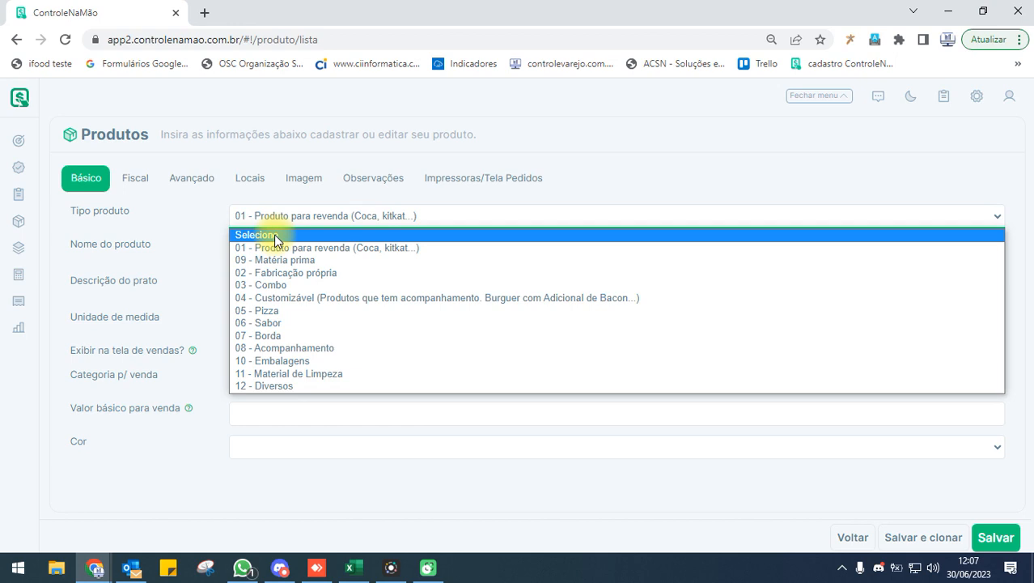
{"action": "left_click", "coordinate": [272, 259]}
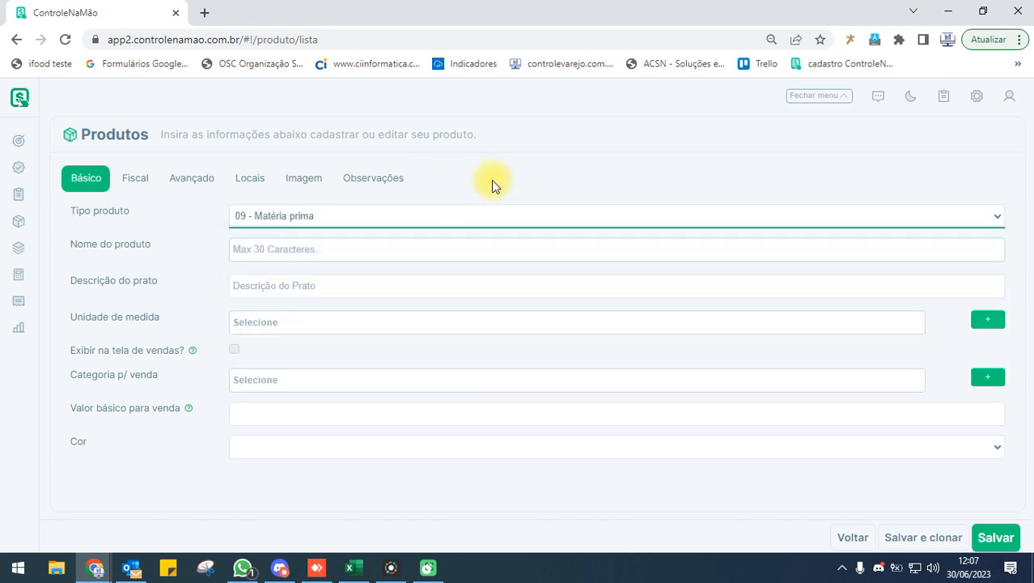
{"action": "left_click", "coordinate": [284, 219]}
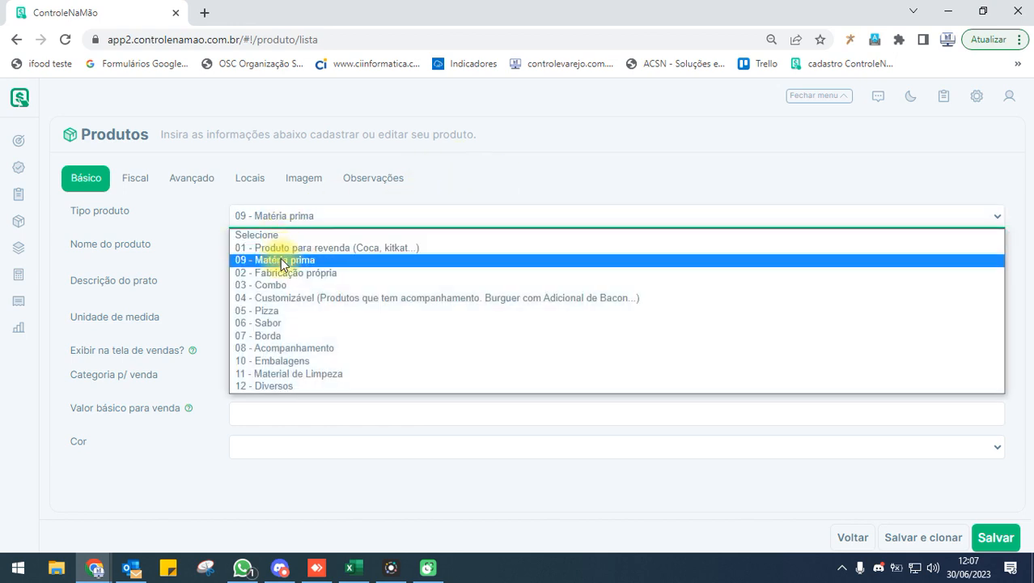
{"action": "left_click", "coordinate": [296, 248]}
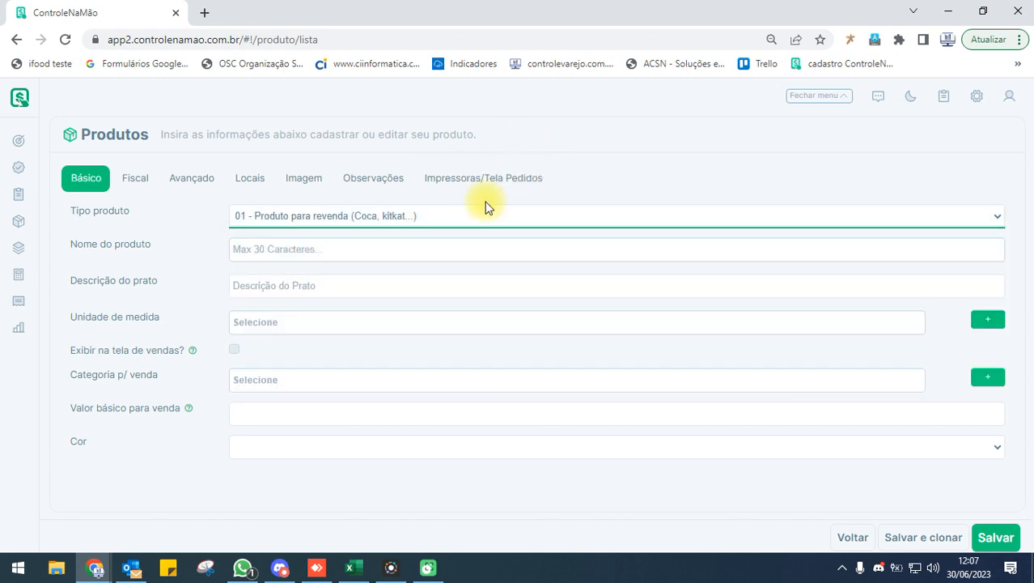
Name the product COCA COLA LATA 350 ML.
{"action": "left_click", "coordinate": [243, 253]}
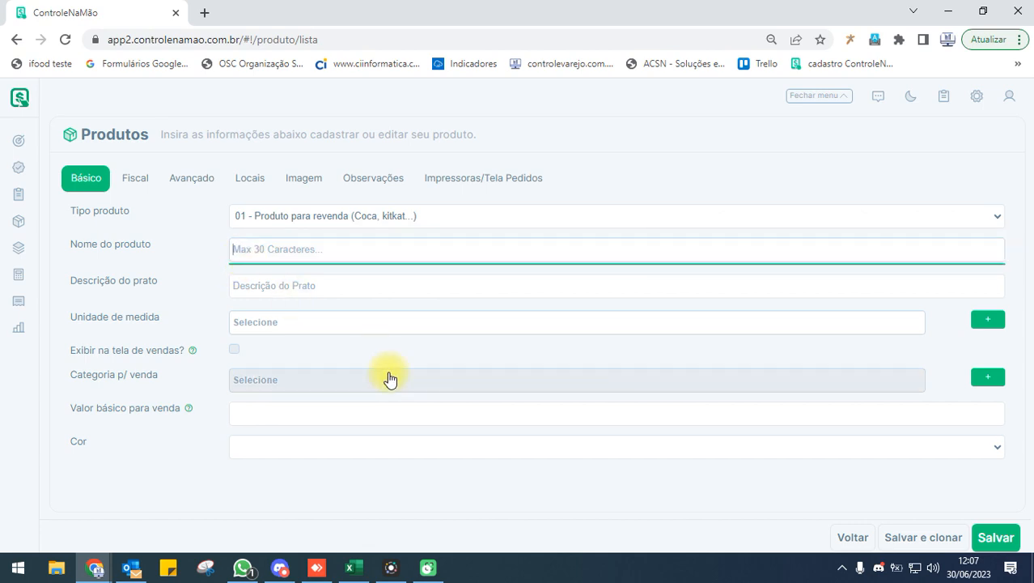
{"action": "type", "text": "co"}
{"action": "key", "text": "BackSpace"}
{"action": "key", "text": "BackSpace"}
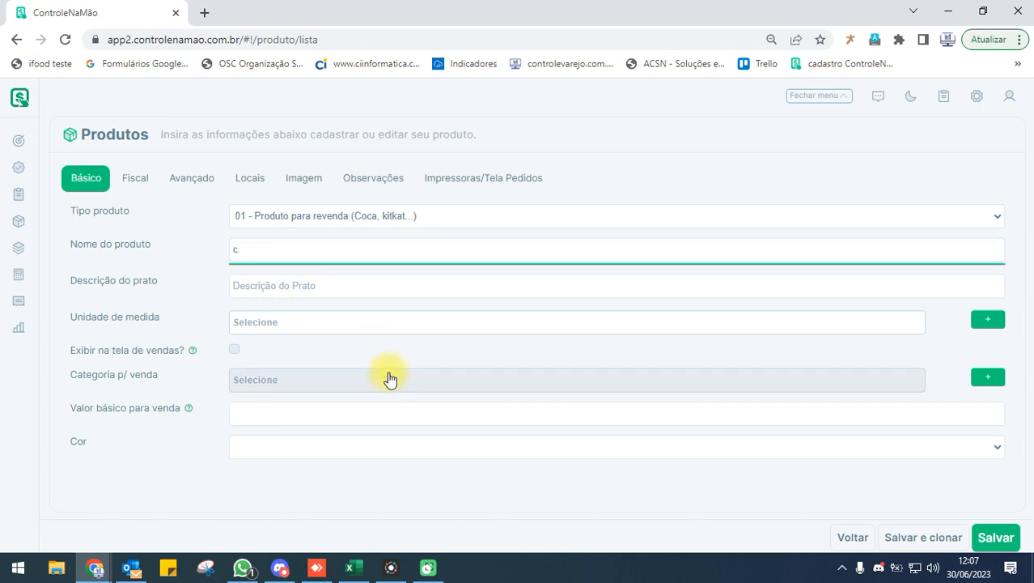
{"action": "type", "text": "COCA COLA LATA"}
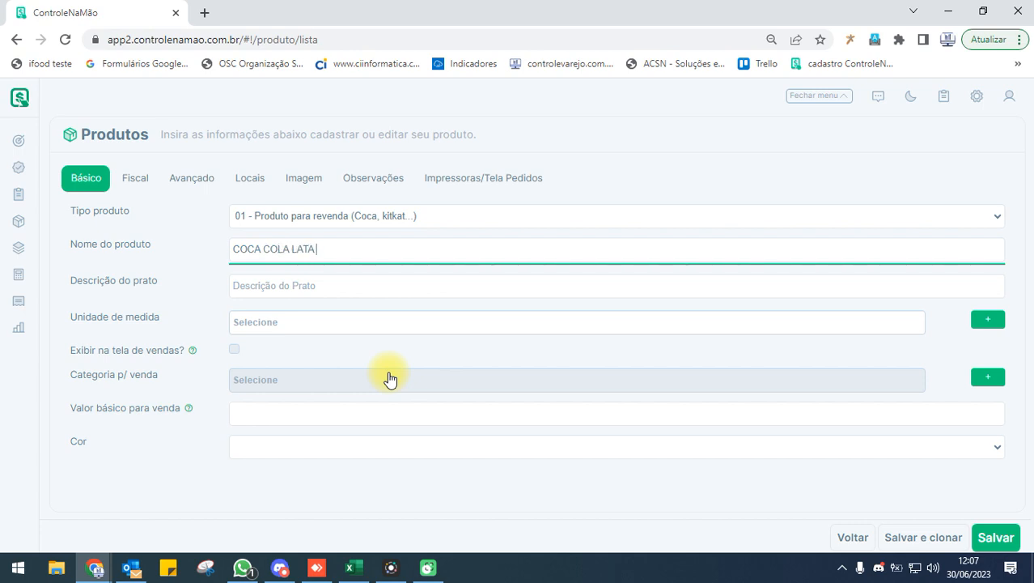
{"action": "type", "text": " 350 "}
{"action": "type", "text": "MC"}
{"action": "left_click", "coordinate": [285, 283]}
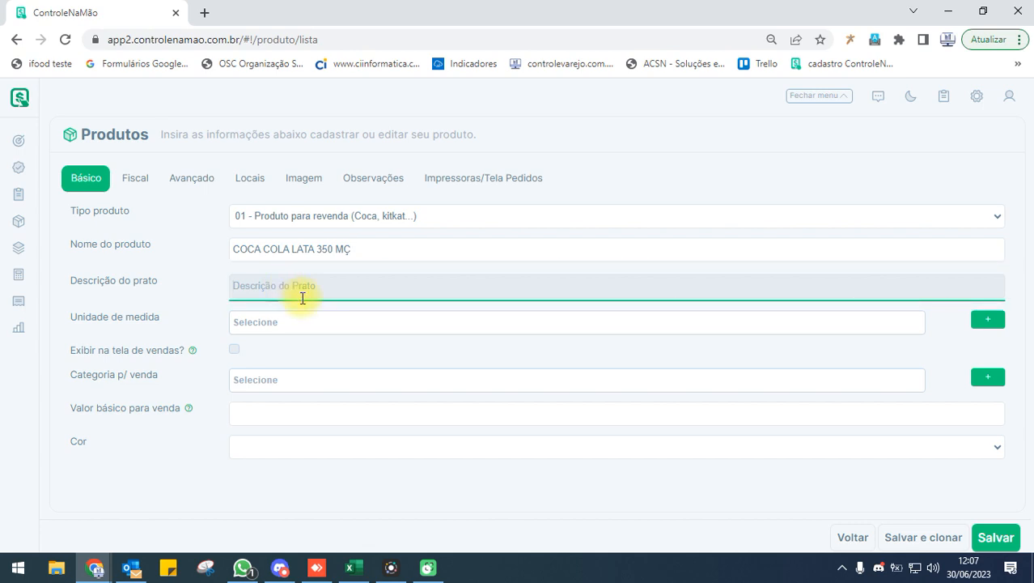
{"action": "left_click", "coordinate": [356, 251]}
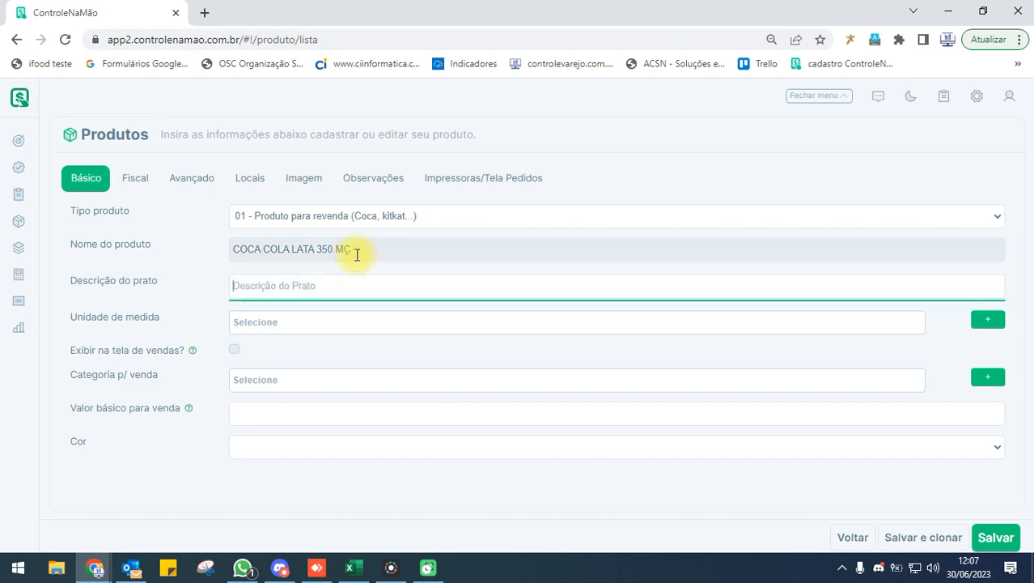
{"action": "key", "text": "BackSpace"}
{"action": "type", "text": "L"}
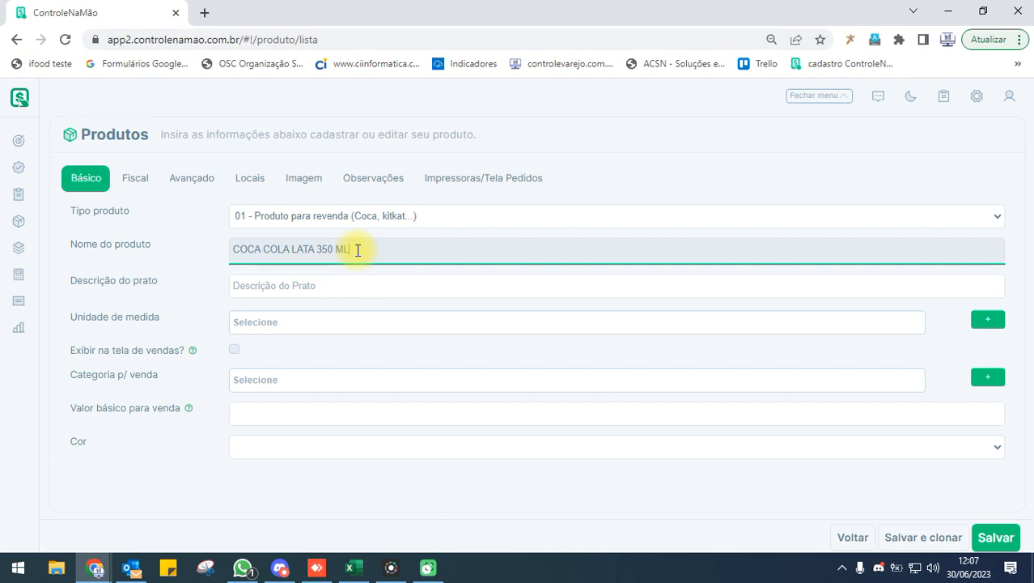
Copy the product name COCA COLA LATA 350 ML into the dish description.
{"action": "left_click", "coordinate": [299, 287]}
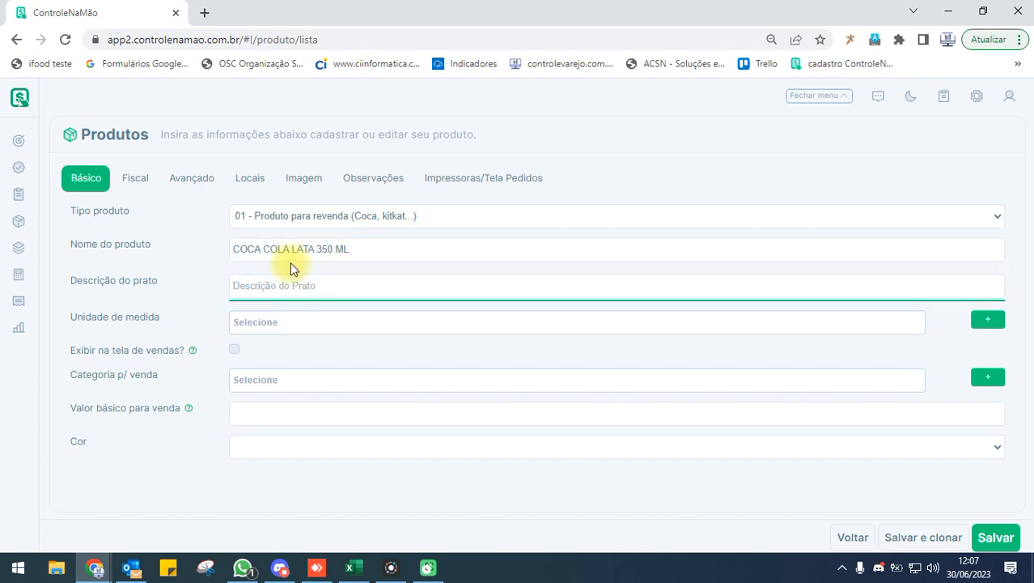
{"action": "left_click_drag", "start_coordinate": [373, 254], "coordinate": [245, 250]}
{"action": "right_click", "coordinate": [245, 250]}
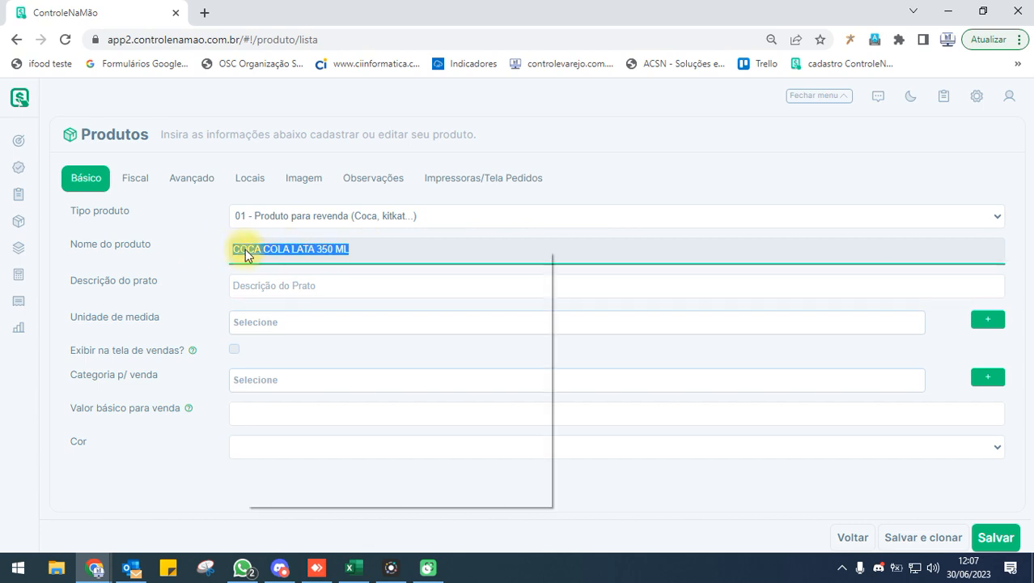
{"action": "left_click", "coordinate": [288, 306]}
{"action": "left_click", "coordinate": [266, 291]}
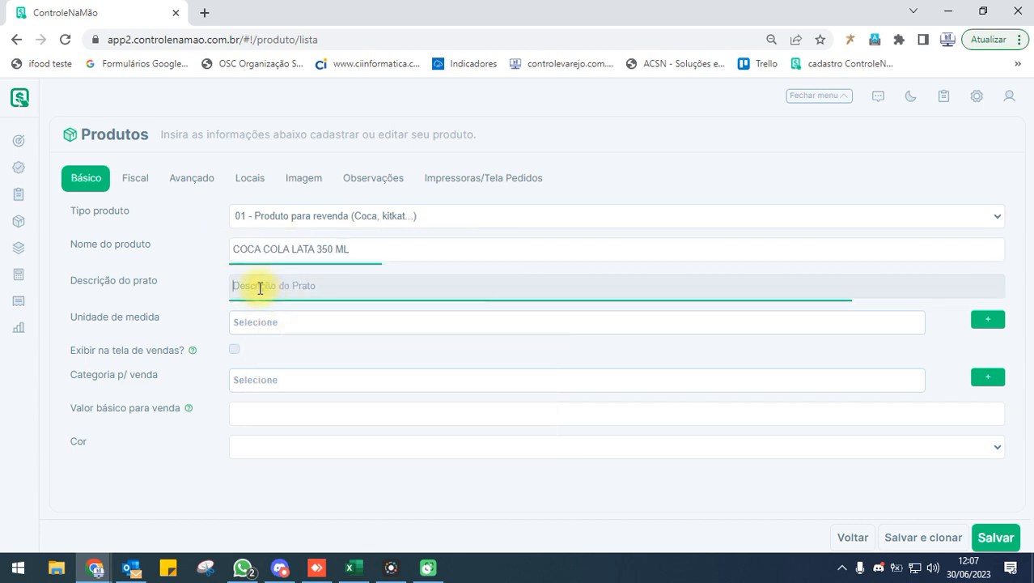
{"action": "right_click", "coordinate": [262, 289]}
{"action": "left_click", "coordinate": [297, 408]}
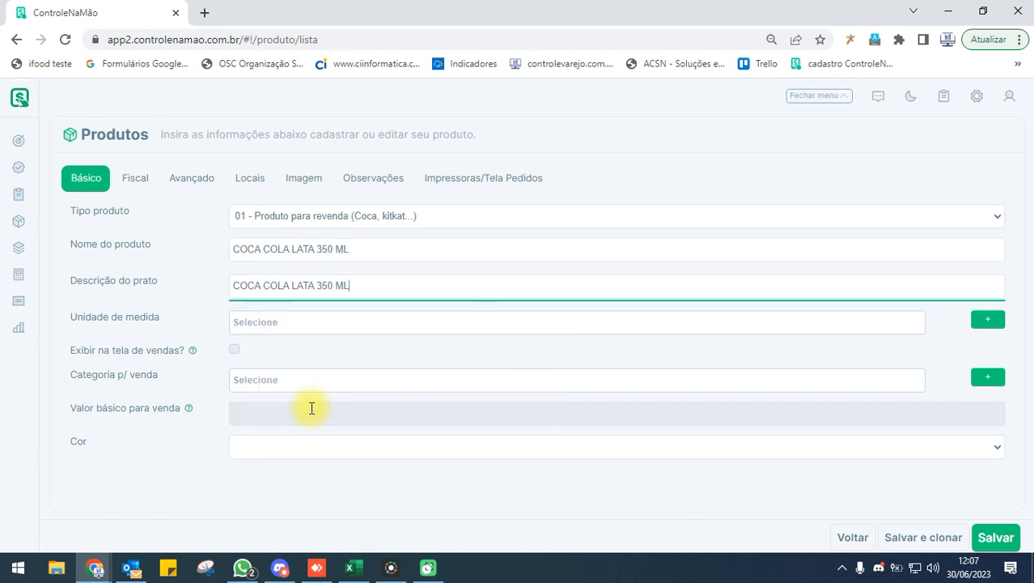
Set the product's unit of measure to UN and enable its display on the sales screen.
{"action": "left_click", "coordinate": [254, 331]}
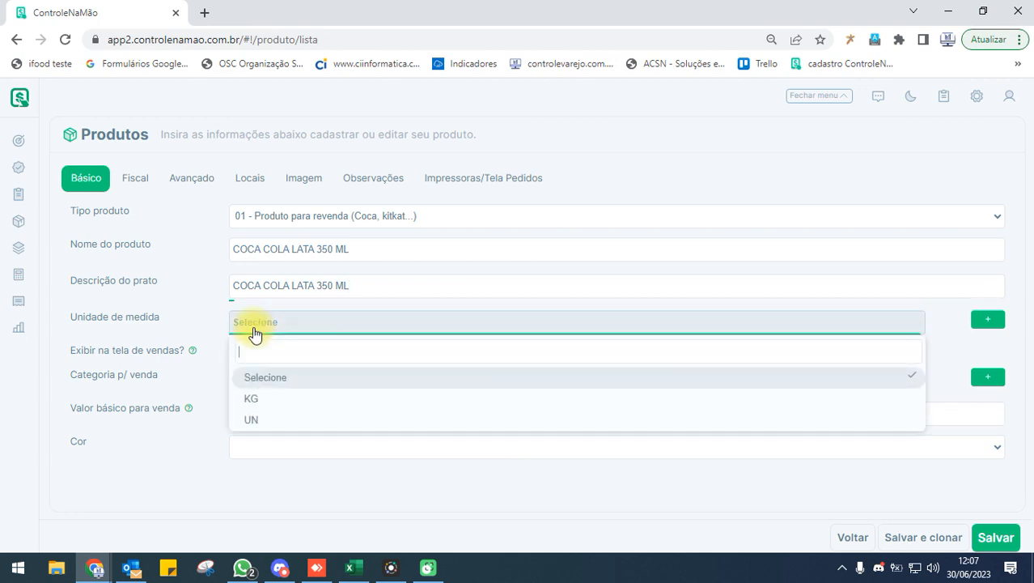
{"action": "left_click", "coordinate": [266, 422]}
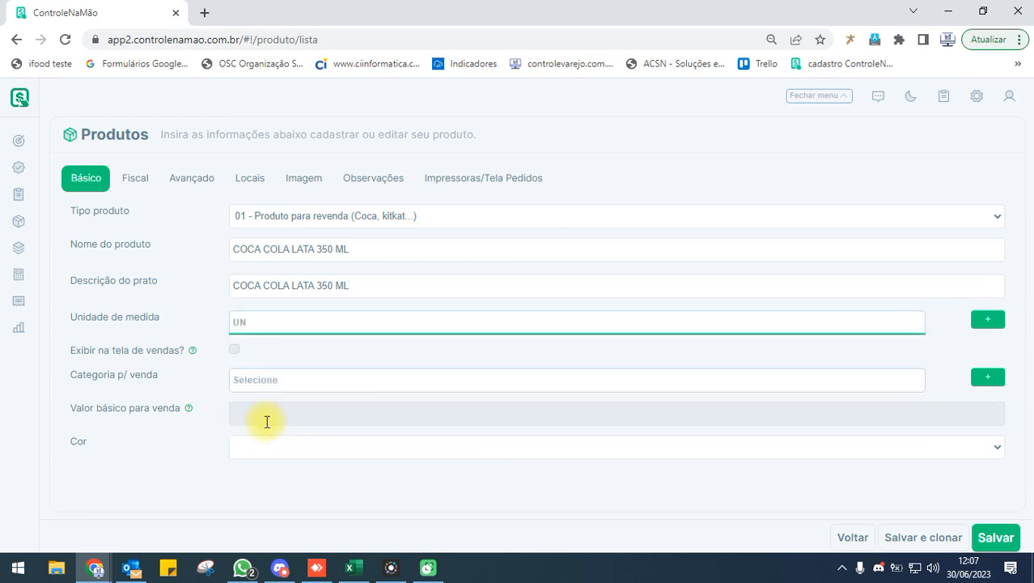
{"action": "left_click", "coordinate": [234, 354]}
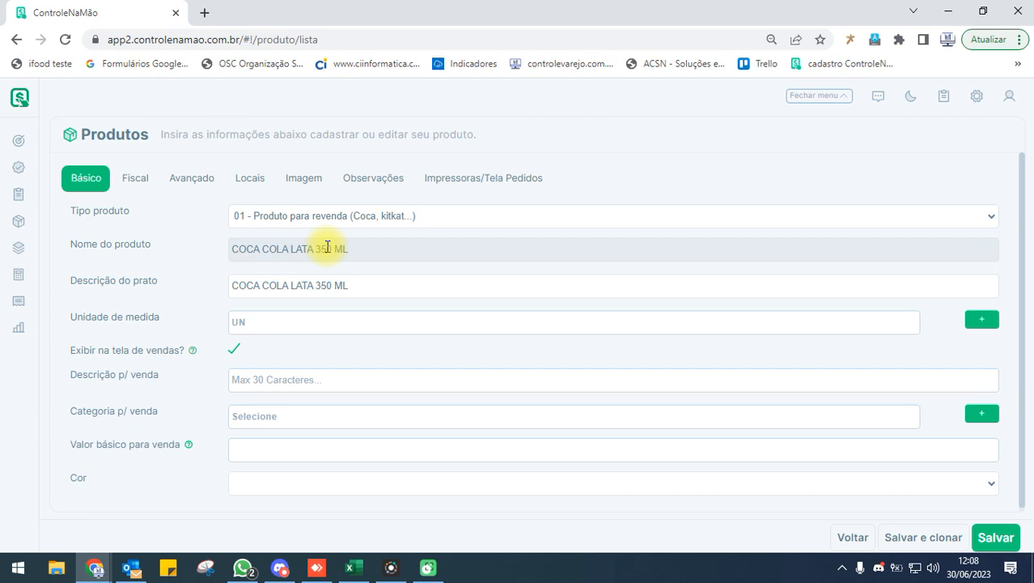
Copy the product name COCA COLA LATA 350 ML into the sale description.
{"action": "left_click", "coordinate": [253, 384]}
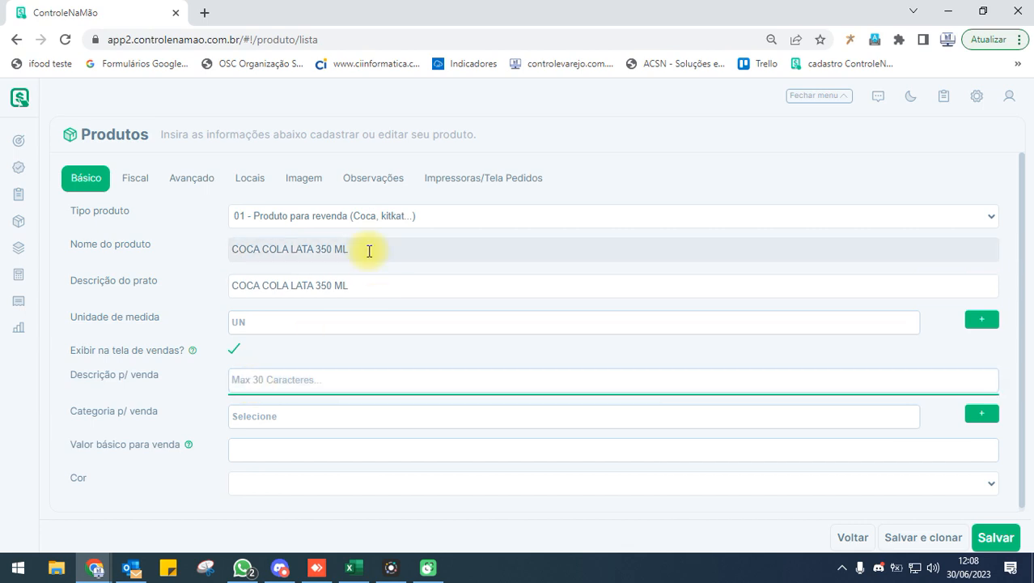
{"action": "left_click_drag", "start_coordinate": [369, 250], "coordinate": [238, 245]}
{"action": "right_click", "coordinate": [277, 252]}
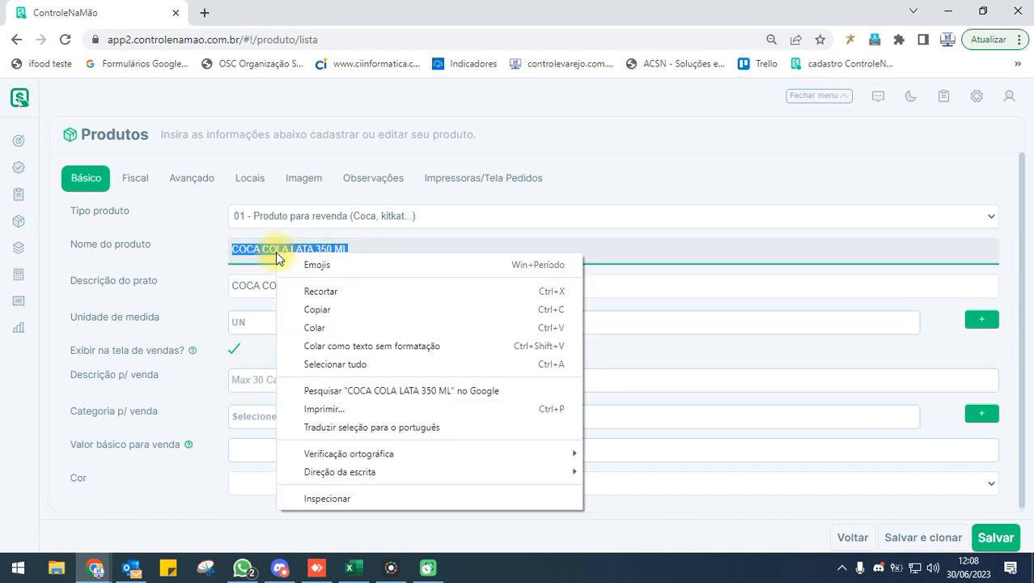
{"action": "left_click", "coordinate": [317, 309]}
{"action": "left_click", "coordinate": [250, 380]}
{"action": "right_click", "coordinate": [254, 382]}
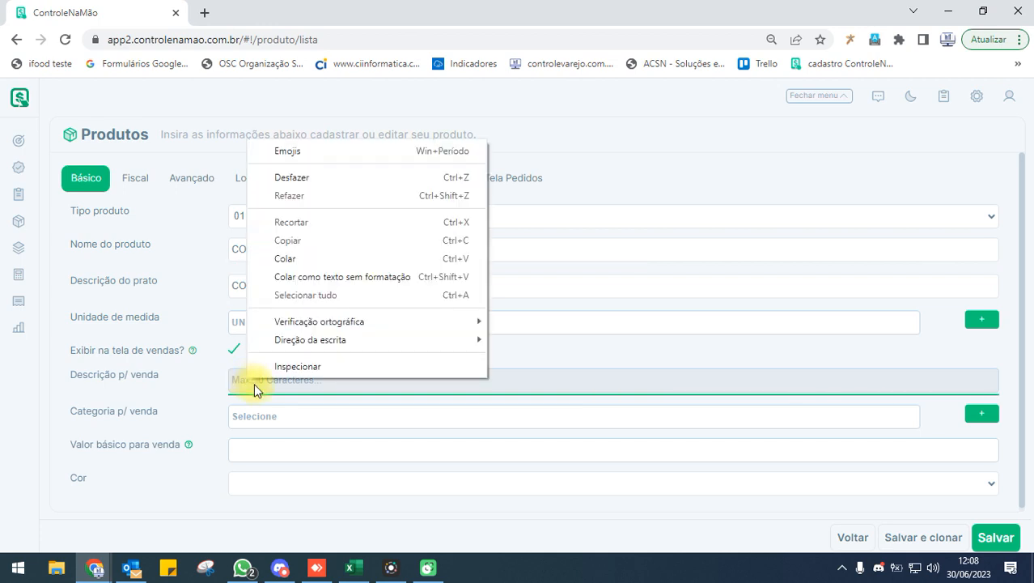
{"action": "left_click", "coordinate": [297, 261]}
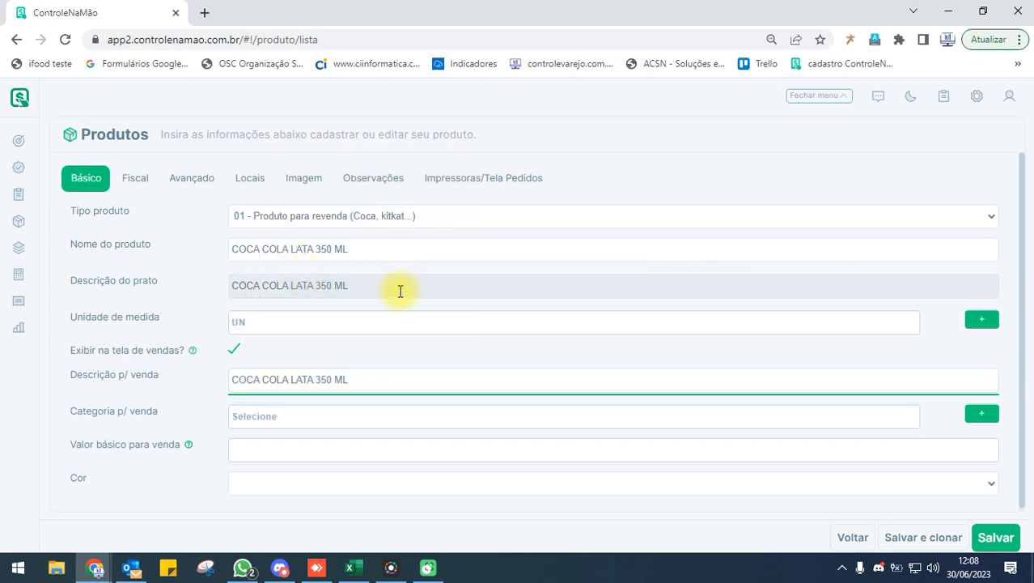
Clear the text from the dish description.
{"action": "left_click_drag", "start_coordinate": [397, 291], "coordinate": [179, 290]}
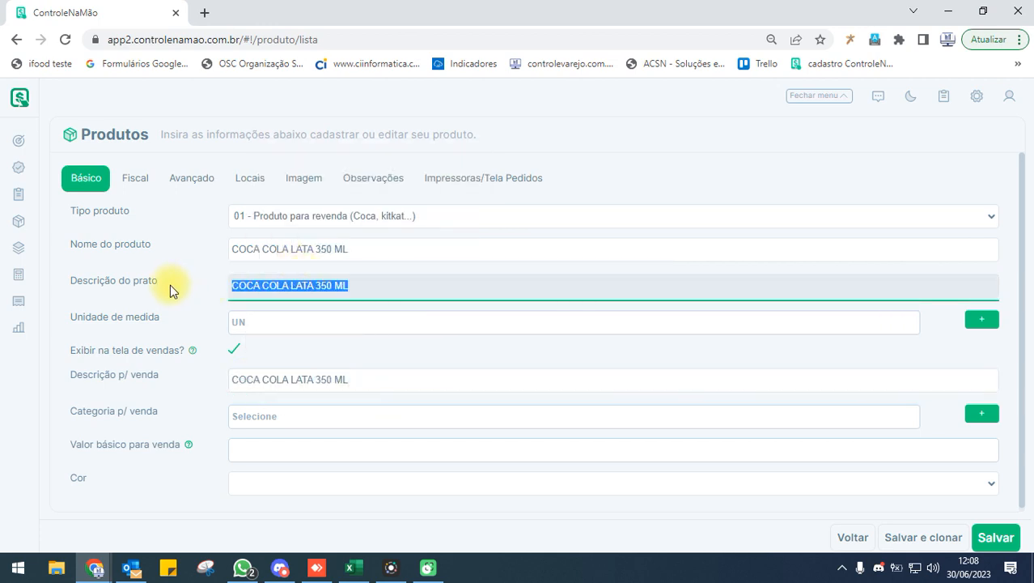
{"action": "key", "text": "Delete"}
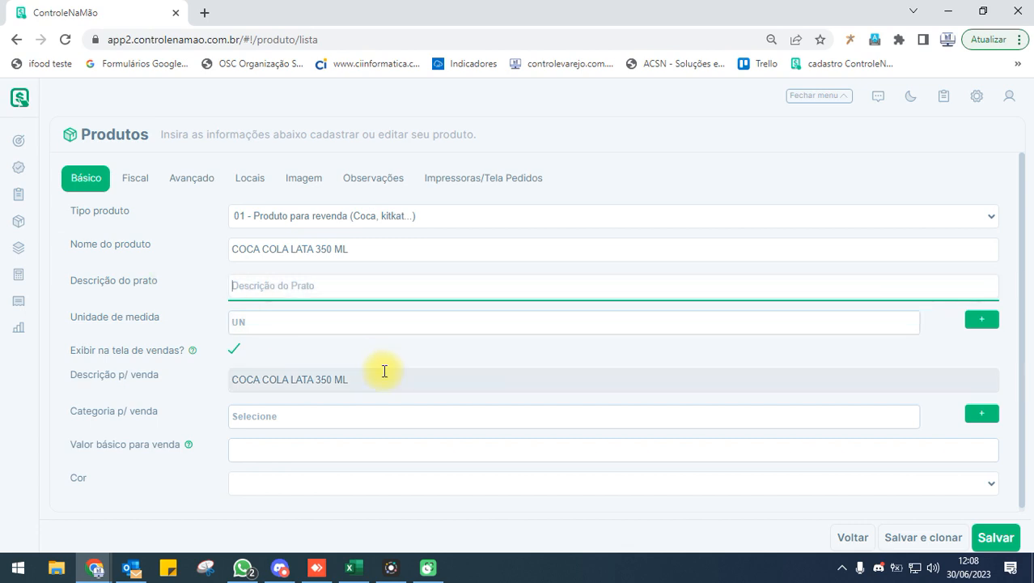
Start adding a new sale category for the product, ready for its description.
{"action": "left_click", "coordinate": [290, 426]}
{"action": "left_click", "coordinate": [290, 427]}
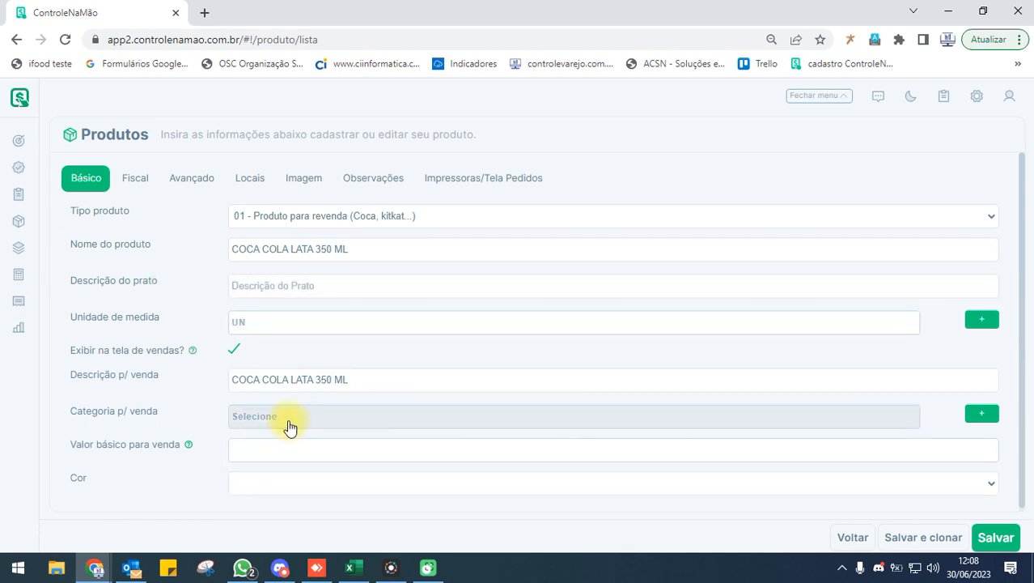
{"action": "left_click", "coordinate": [984, 420]}
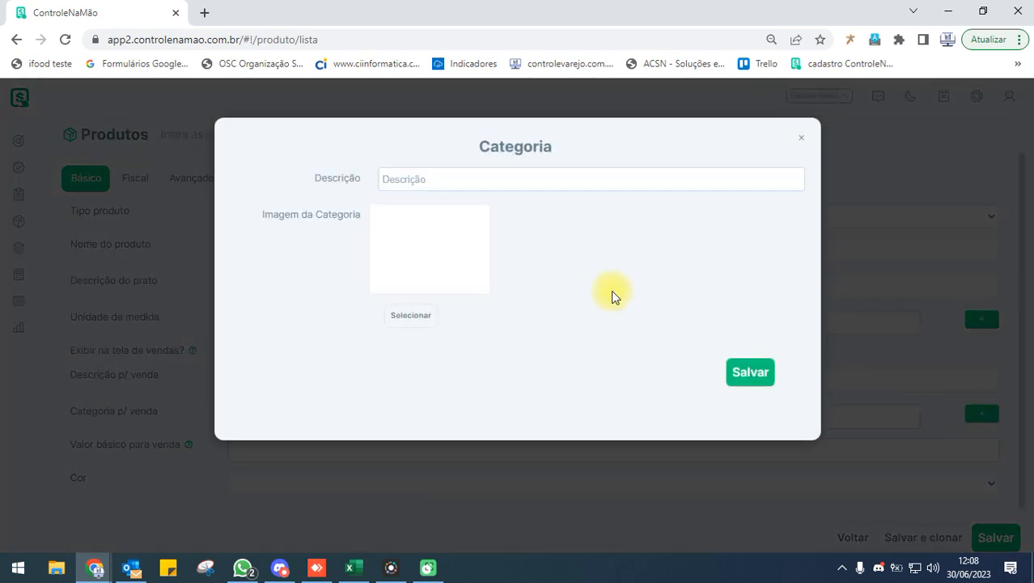
{"action": "left_click", "coordinate": [444, 180]}
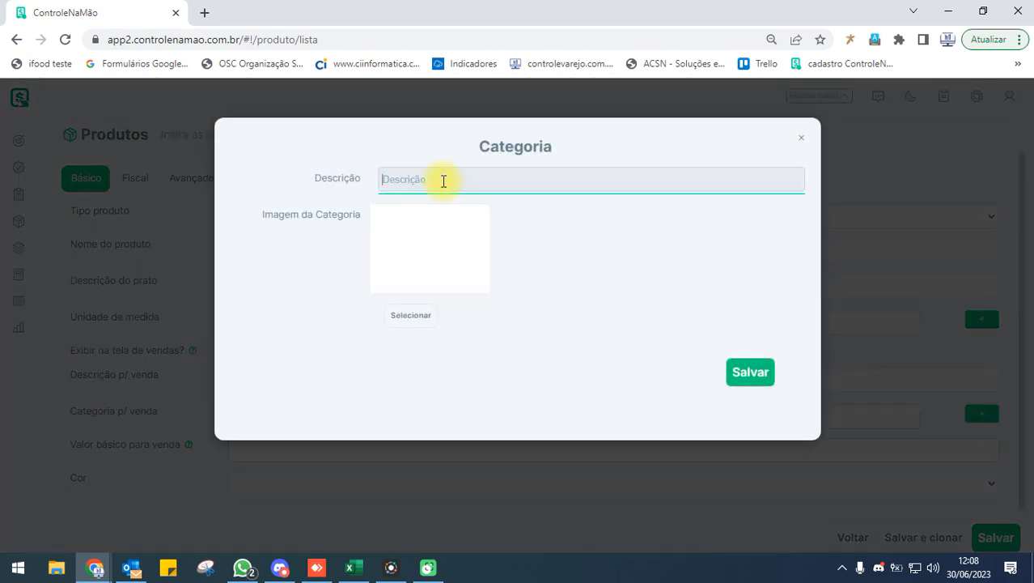
{"action": "type", "text": "REFRIG"}
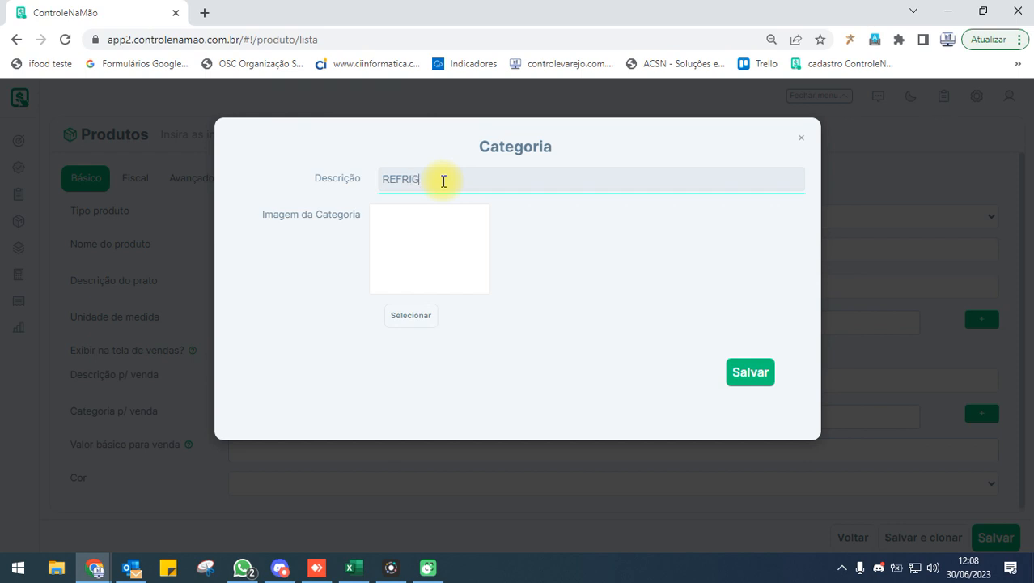
{"action": "type", "text": "ERA"}
{"action": "key", "text": "BackSpace"}
{"action": "key", "text": "BackSpace"}
{"action": "key", "text": "BackSpace"}
{"action": "key", "text": "BackSpace"}
{"action": "key", "text": "BackSpace"}
{"action": "key", "text": "BackSpace"}
{"action": "key", "text": "BackSpace"}
{"action": "key", "text": "BackSpace"}
{"action": "key", "text": "BackSpace"}
Enter BEBIDAS as the new category's description and save the category.
{"action": "type", "text": "BEBIDAS"}
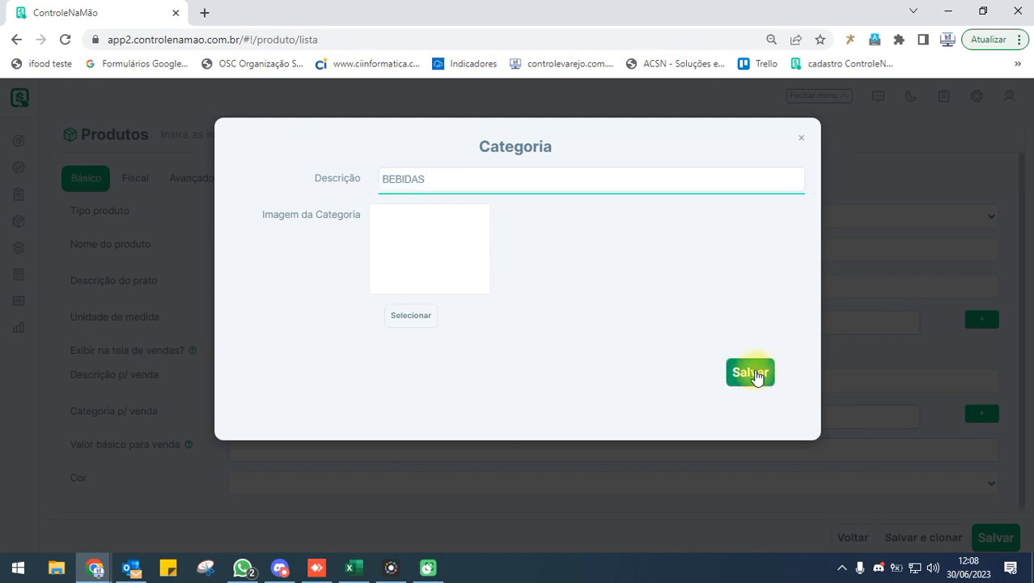
{"action": "left_click", "coordinate": [756, 377]}
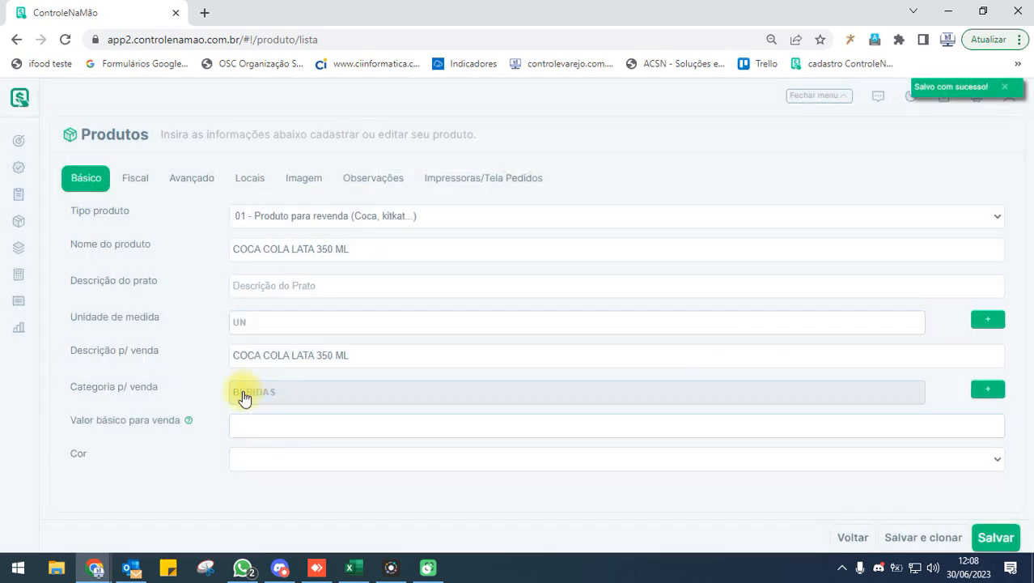
Set the product's basic sale value (Valor básico para venda) to 5,00.
{"action": "left_click", "coordinate": [259, 424]}
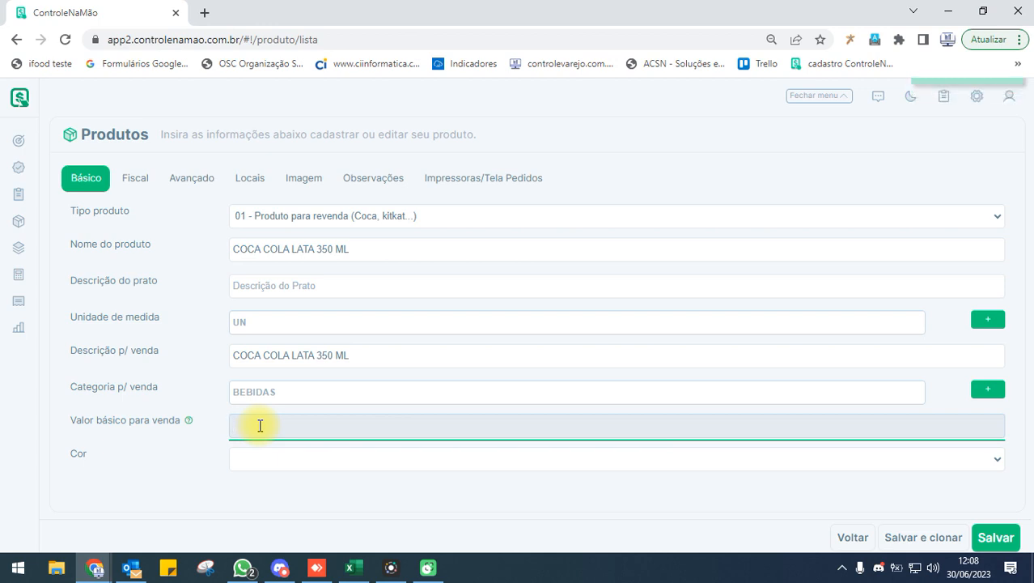
{"action": "type", "text": "5"}
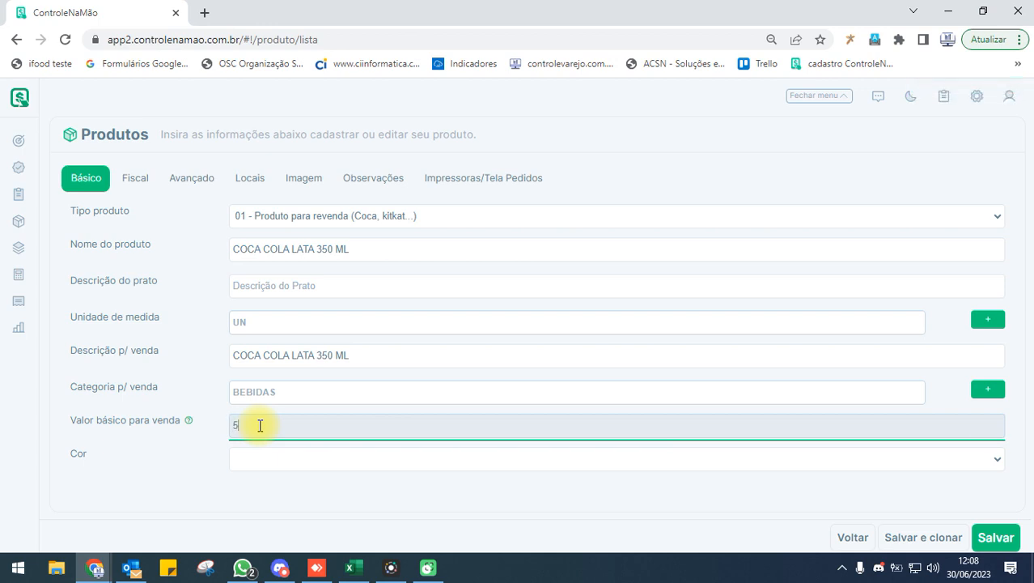
{"action": "key", "text": "Tab"}
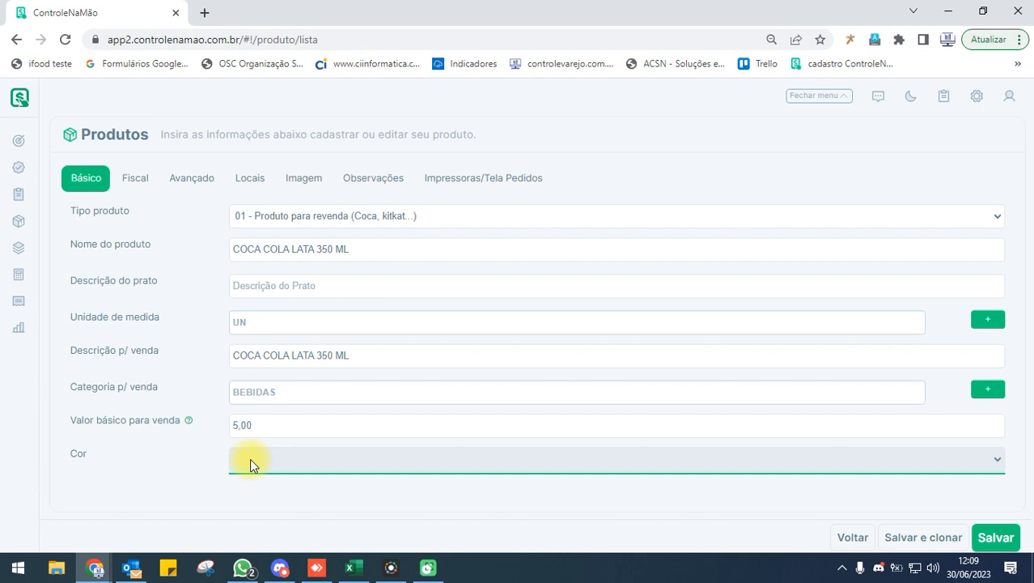
Set the product's colour to Azul and try to save the product.
{"action": "left_click", "coordinate": [250, 458]}
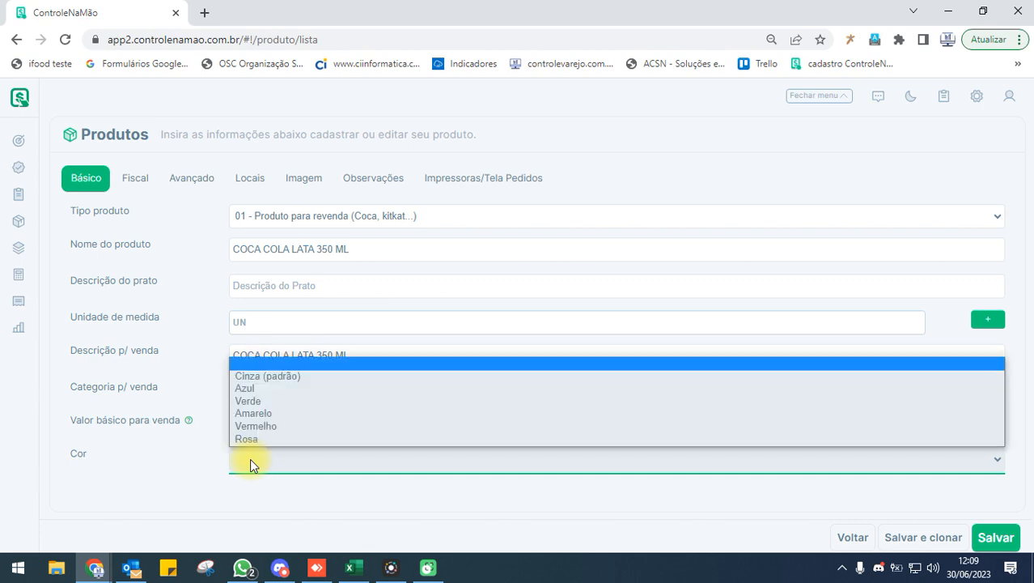
{"action": "left_click", "coordinate": [257, 390]}
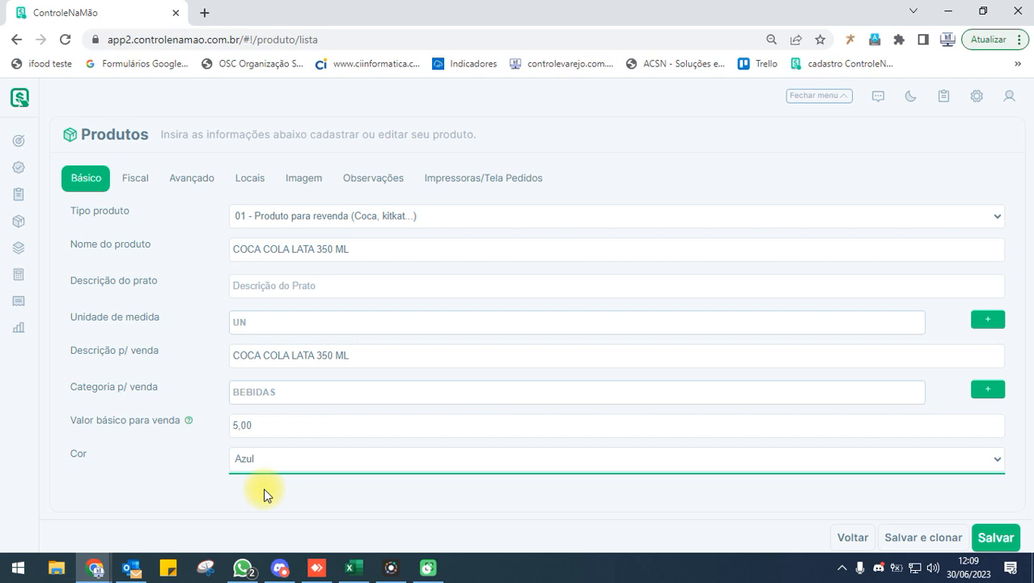
{"action": "left_click", "coordinate": [989, 539]}
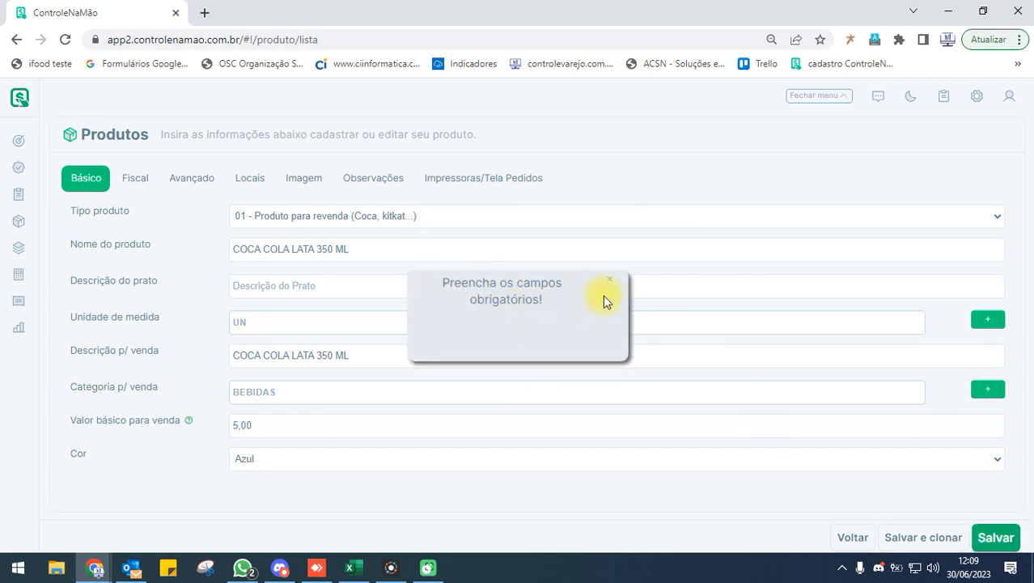
{"action": "left_click", "coordinate": [612, 285]}
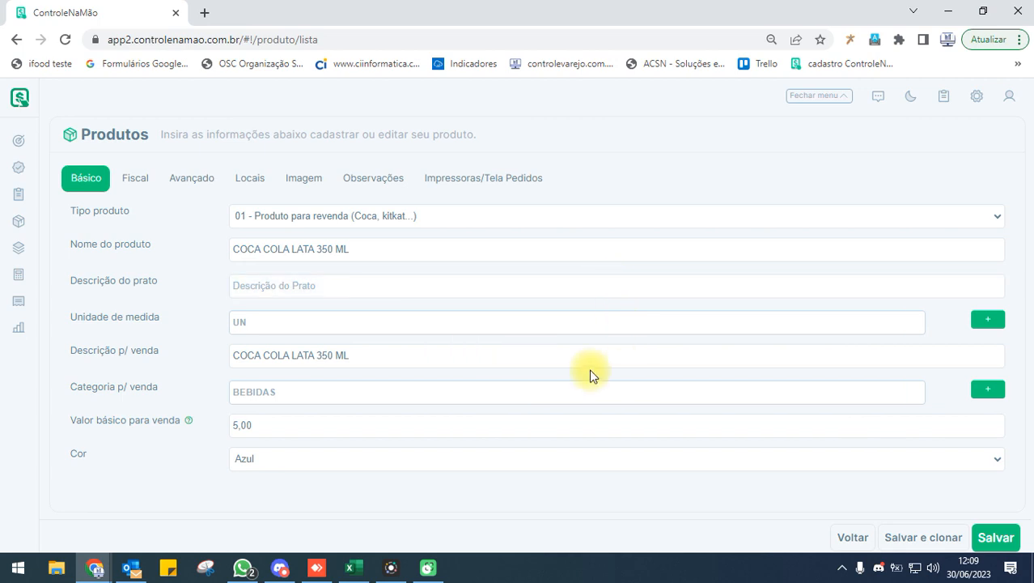
Set the NCM in the product's fiscal data to 2202.99.00, the code for beverages and sweetened or flavoured waters.
{"action": "left_click", "coordinate": [131, 185]}
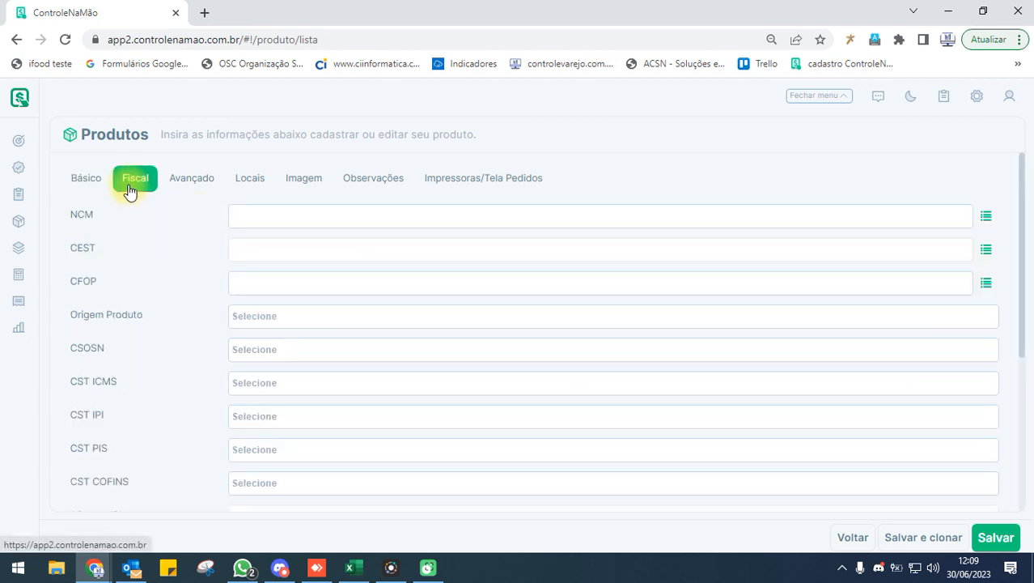
{"action": "left_click", "coordinate": [282, 220]}
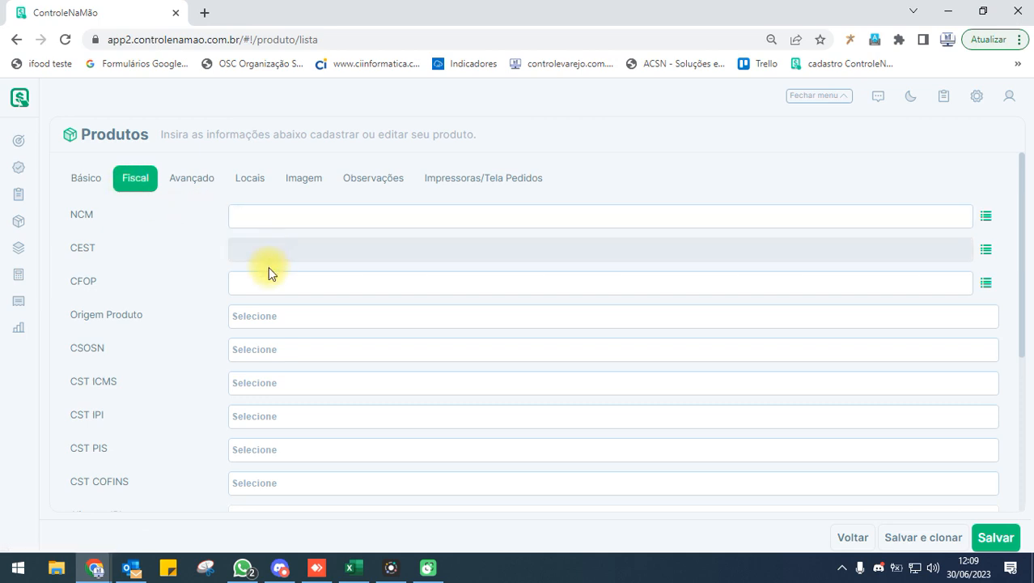
{"action": "left_click", "coordinate": [261, 214]}
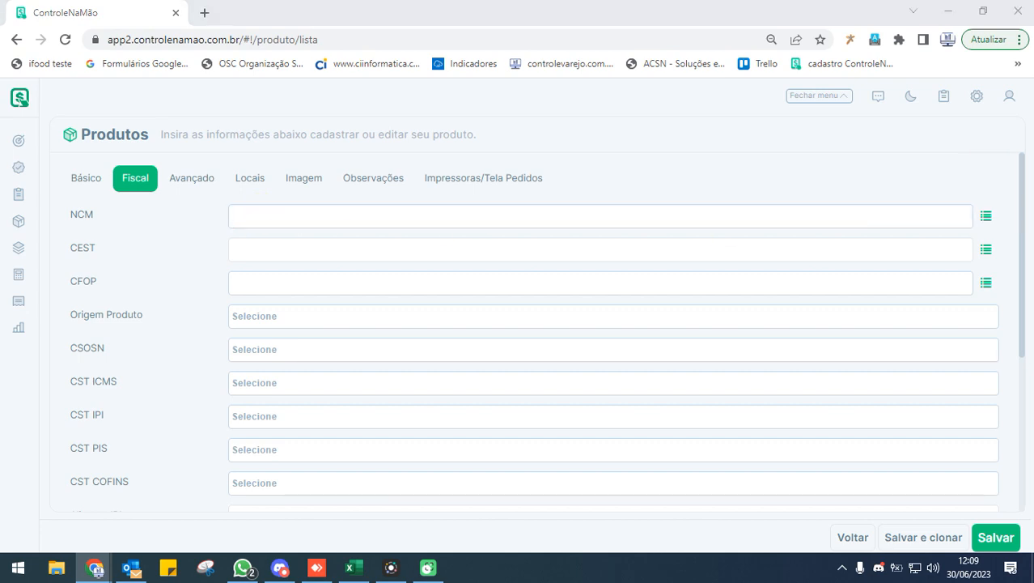
{"action": "left_click", "coordinate": [259, 216]}
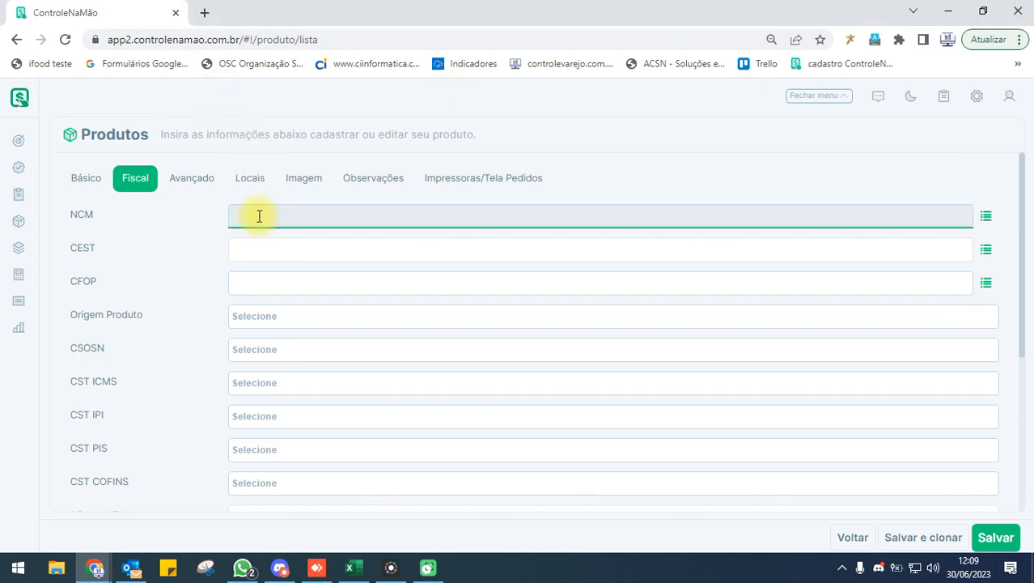
{"action": "type", "text": "22"}
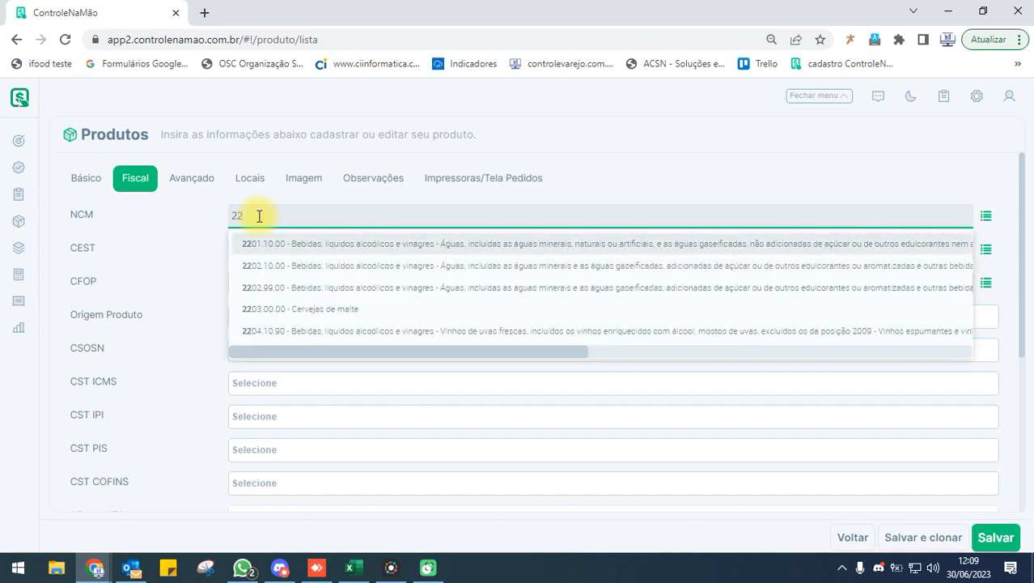
{"action": "type", "text": "02"}
{"action": "left_click", "coordinate": [289, 265]}
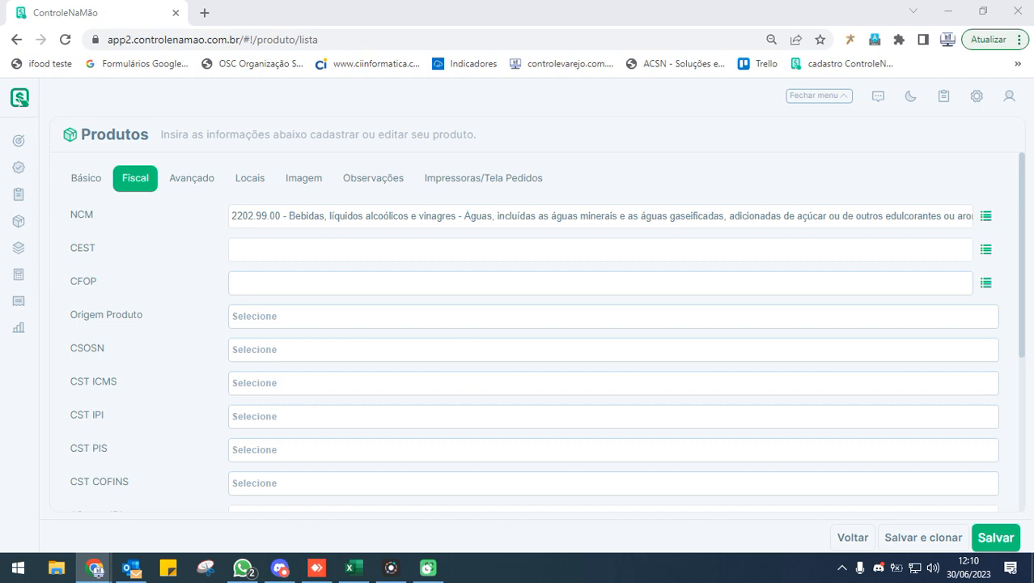
Set the CEST to 03.007.00 and the CFOP to 5.405 - Venda de mercadoria de terceiros, sujeita a ST.
{"action": "left_click", "coordinate": [251, 257]}
{"action": "type", "text": "03"}
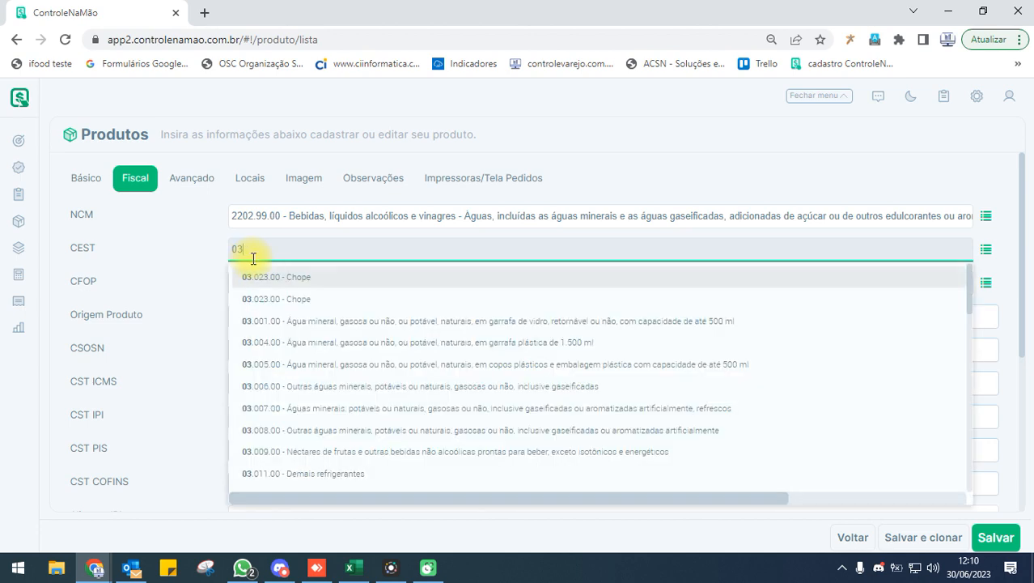
{"action": "type", "text": ".007"}
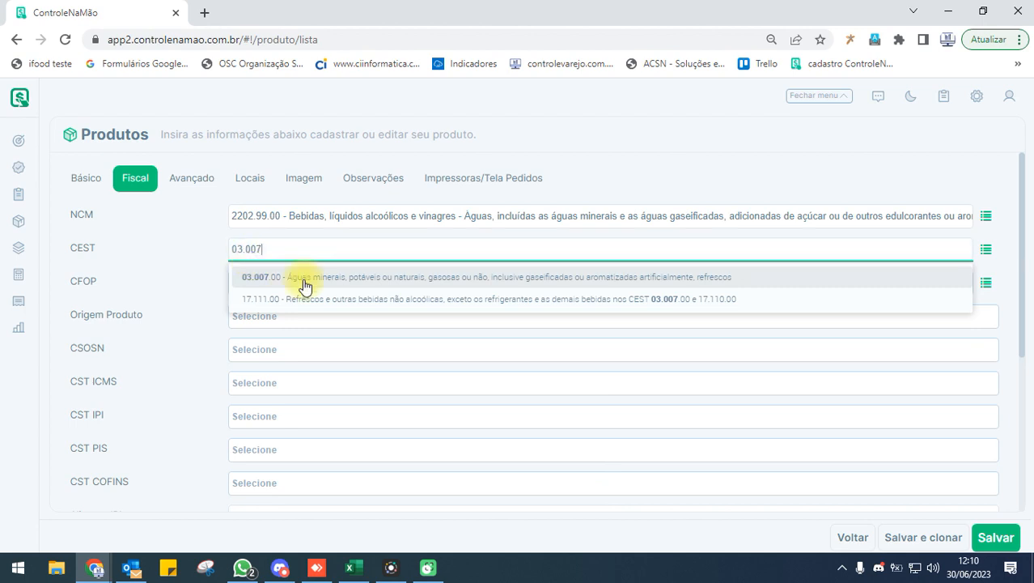
{"action": "left_click", "coordinate": [301, 280]}
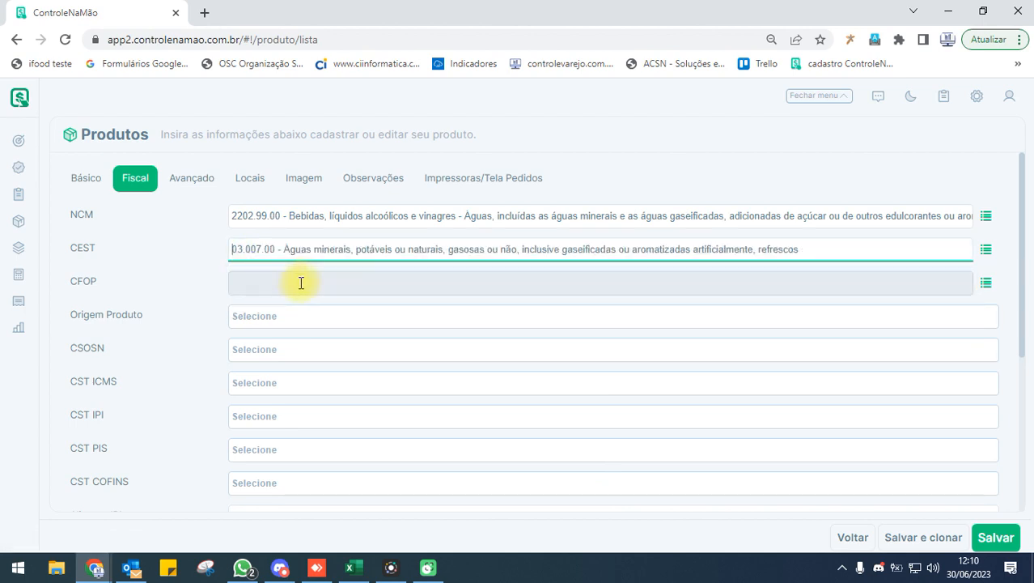
{"action": "left_click", "coordinate": [301, 281]}
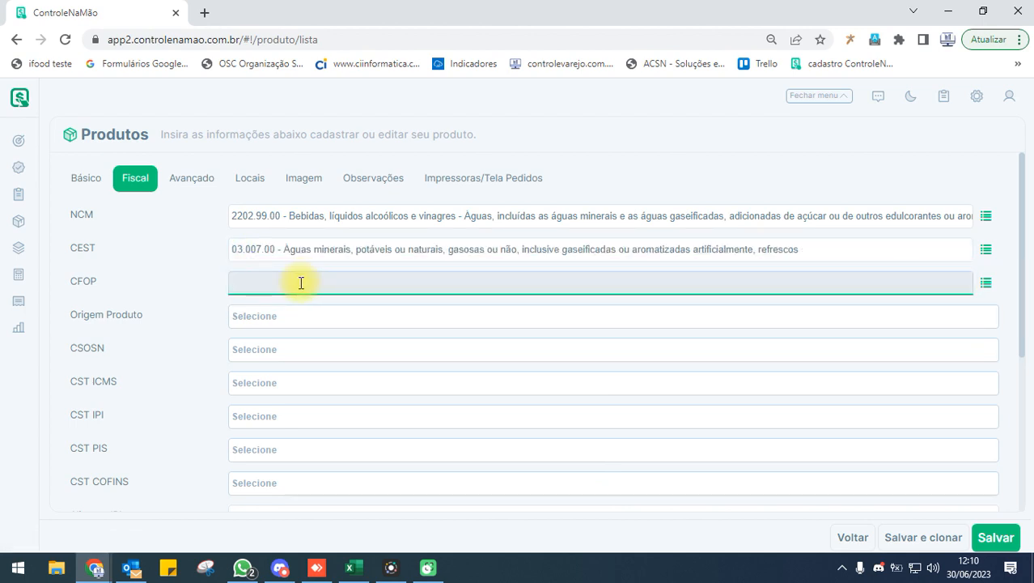
{"action": "type", "text": "5"}
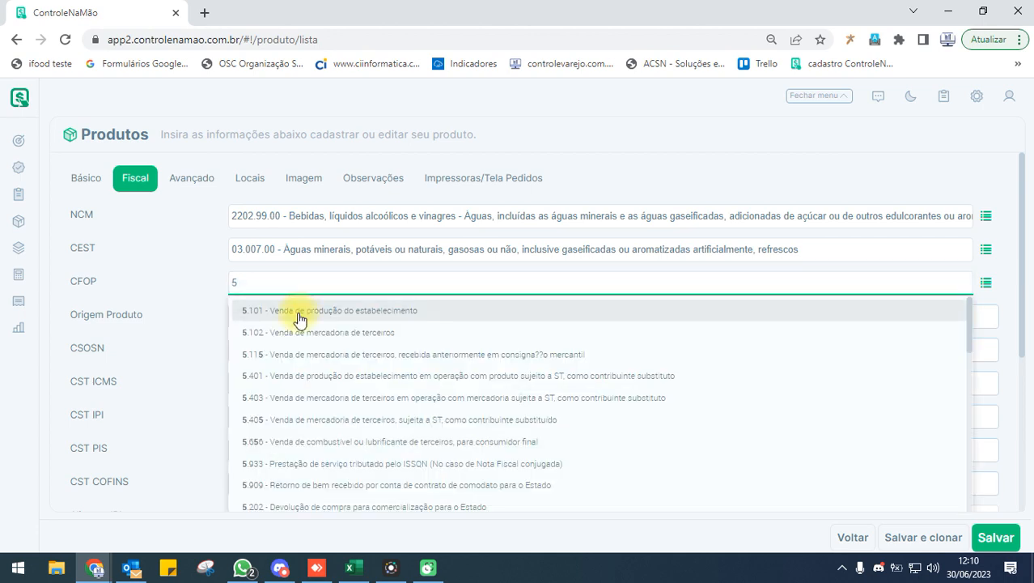
{"action": "left_click", "coordinate": [312, 419]}
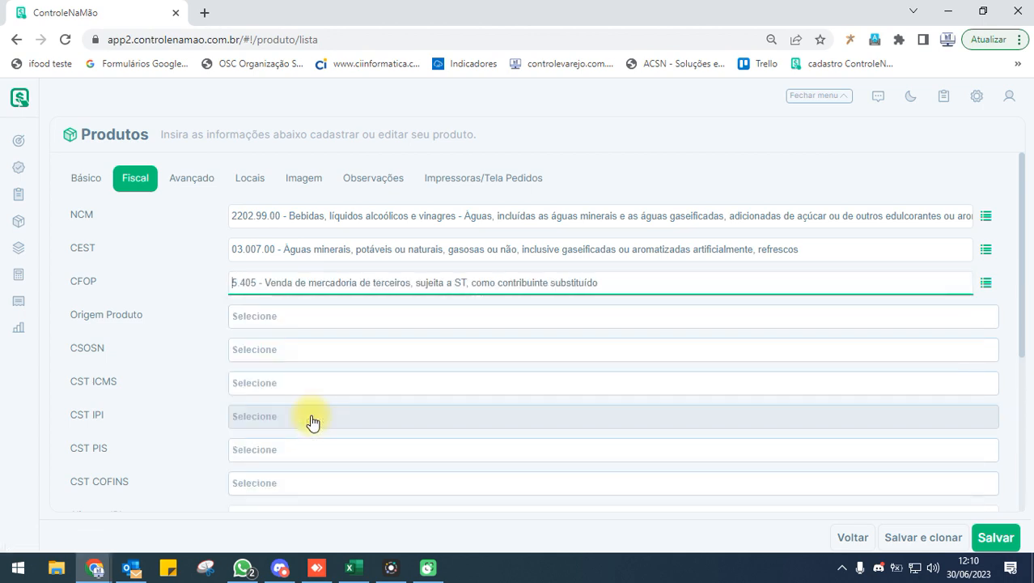
Set the product origin to Nacional and the CSOSN to 500 - ICMS cobrado anteriormente por substituição tributária.
{"action": "left_click", "coordinate": [248, 324]}
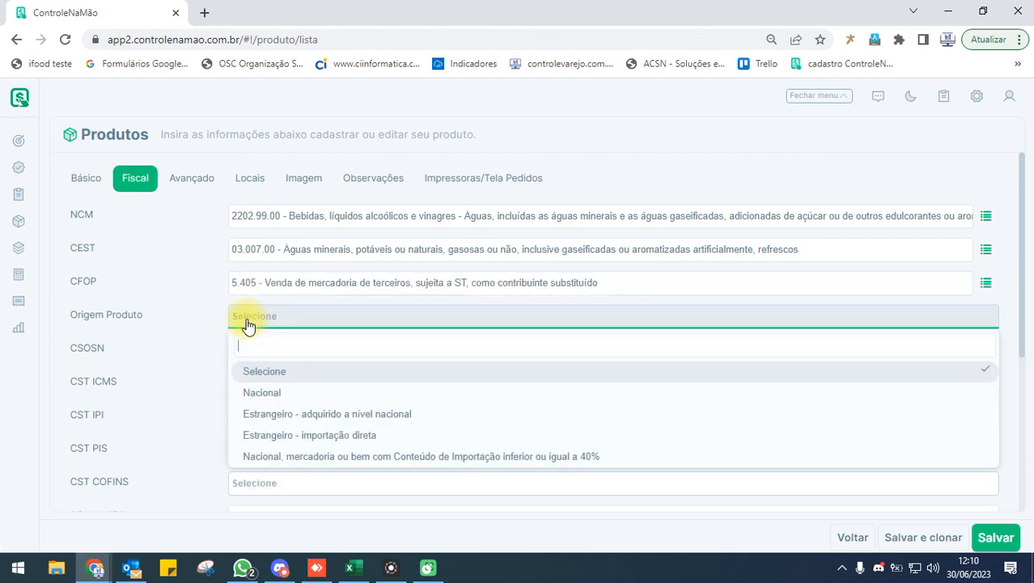
{"action": "left_click", "coordinate": [263, 395]}
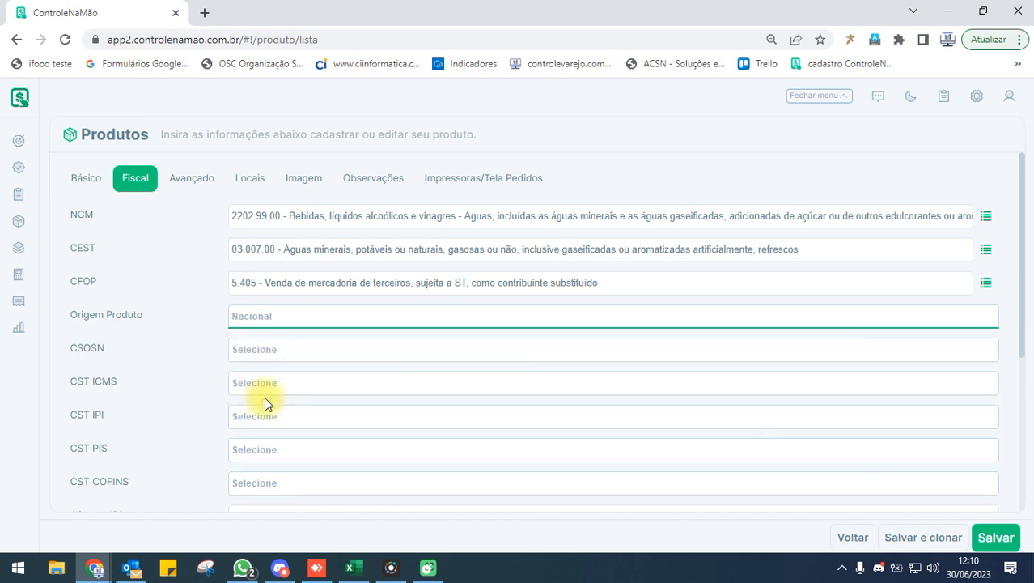
{"action": "left_click", "coordinate": [255, 358]}
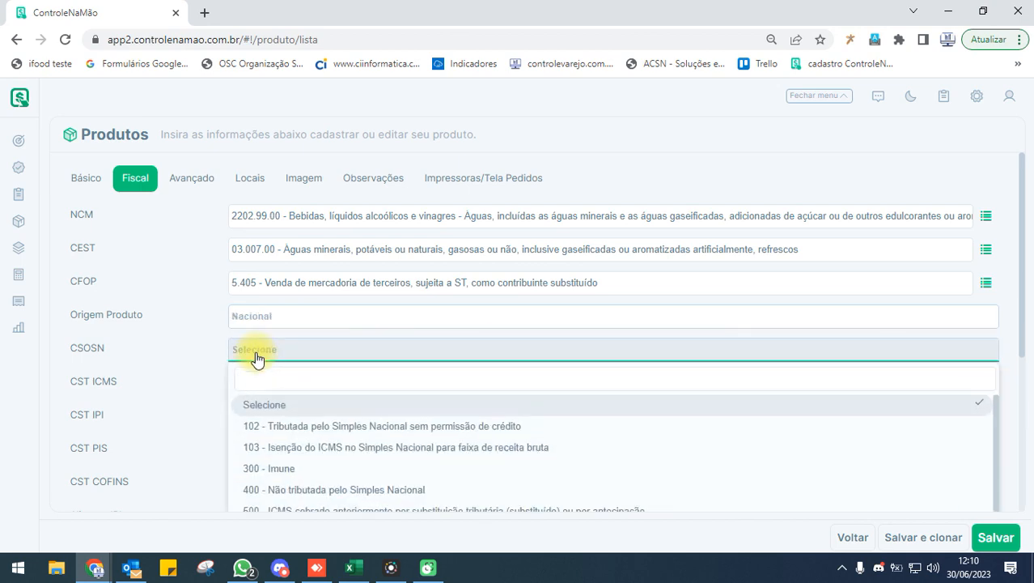
{"action": "scroll", "coordinate": [283, 461], "scroll_direction": "down", "scroll_amount": 1}
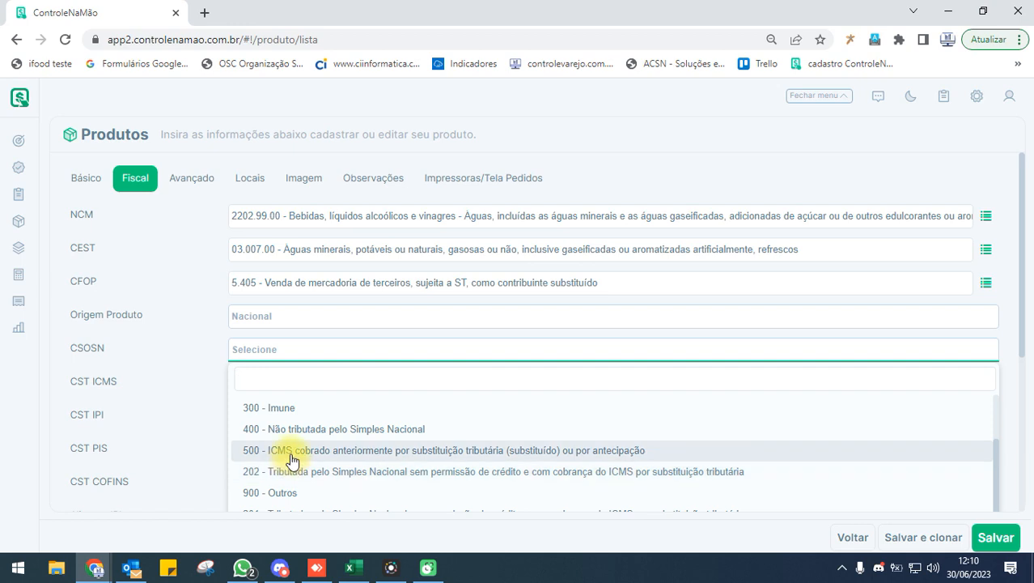
{"action": "left_click", "coordinate": [290, 458]}
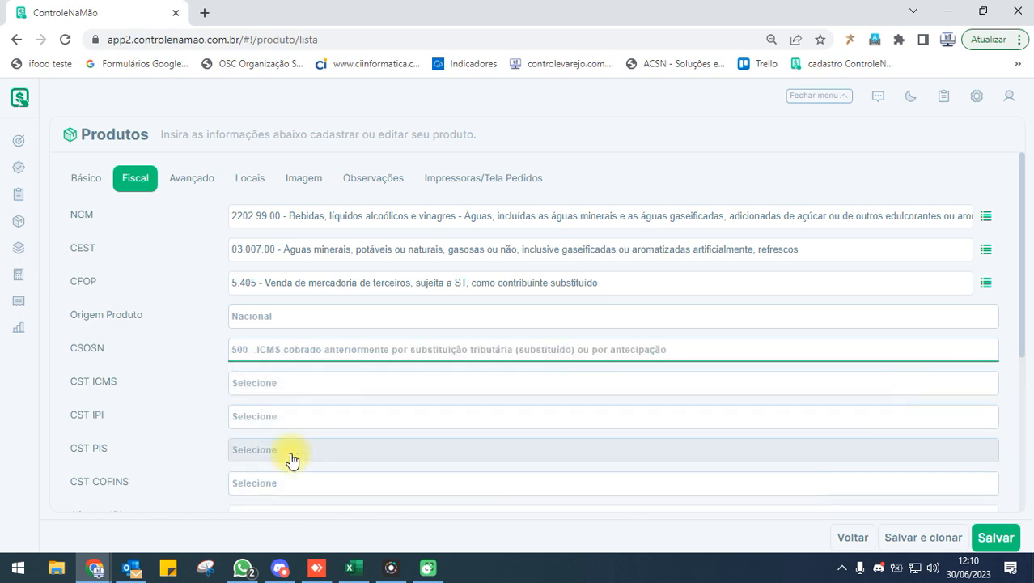
Set CST ICMS to 60 - ICMS cobrado anteriormente por substituição tributária and CST IPI to 99 - Outras saídas.
{"action": "left_click", "coordinate": [256, 390]}
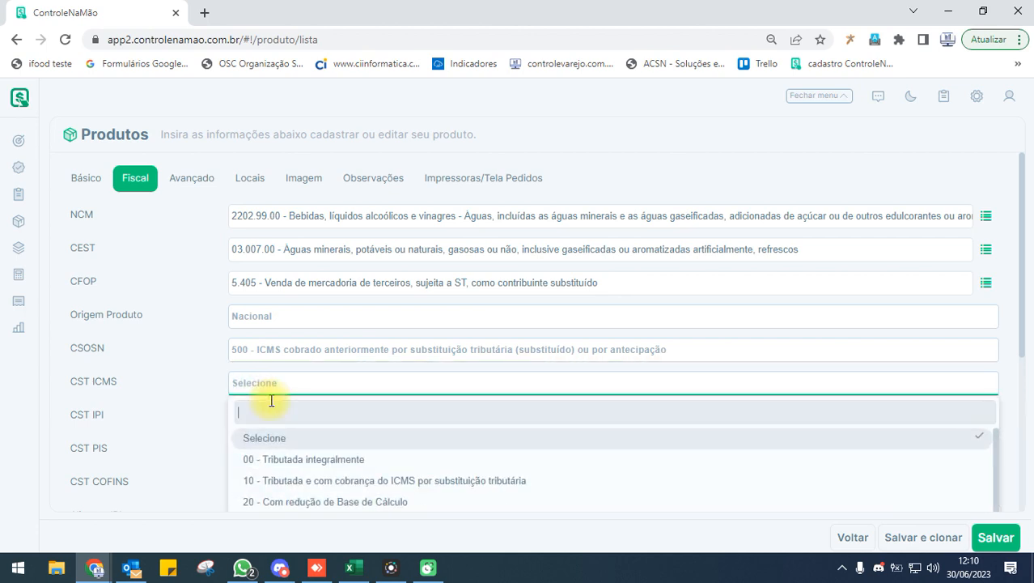
{"action": "scroll", "coordinate": [270, 404], "scroll_direction": "down", "scroll_amount": 2}
{"action": "scroll", "coordinate": [280, 429], "scroll_direction": "down", "scroll_amount": 2}
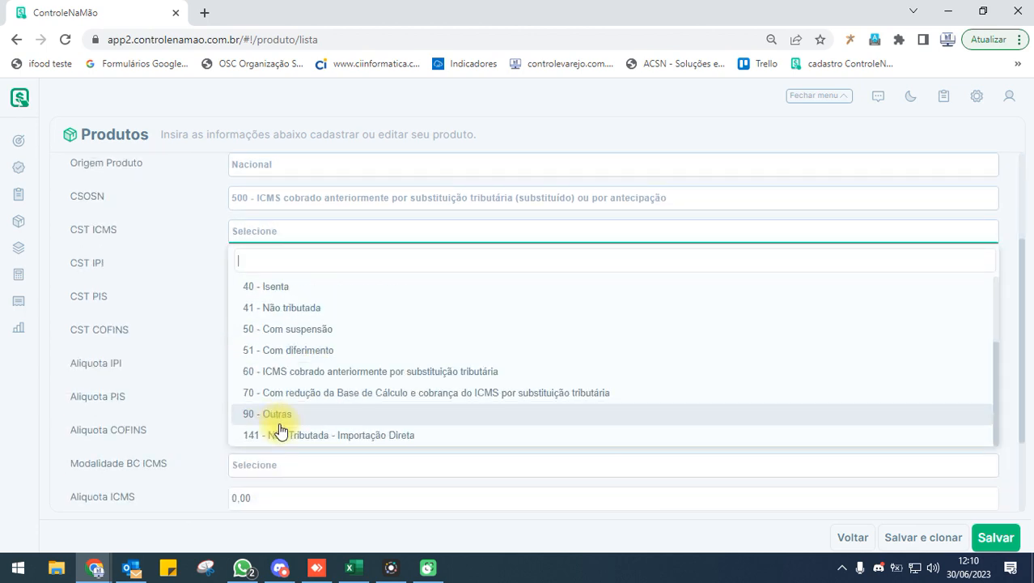
{"action": "left_click", "coordinate": [279, 373]}
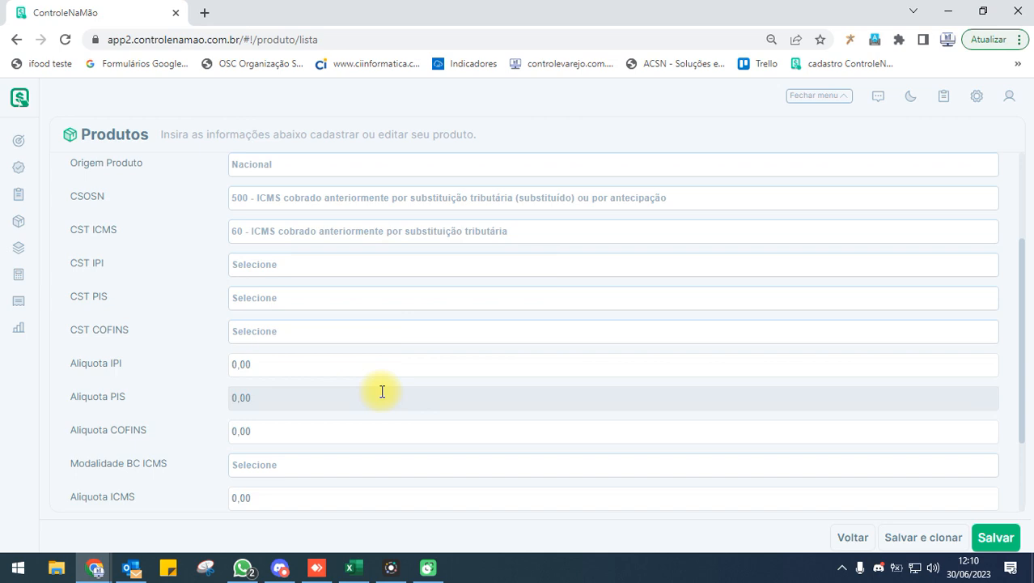
{"action": "left_click", "coordinate": [254, 267]}
{"action": "type", "text": "99"}
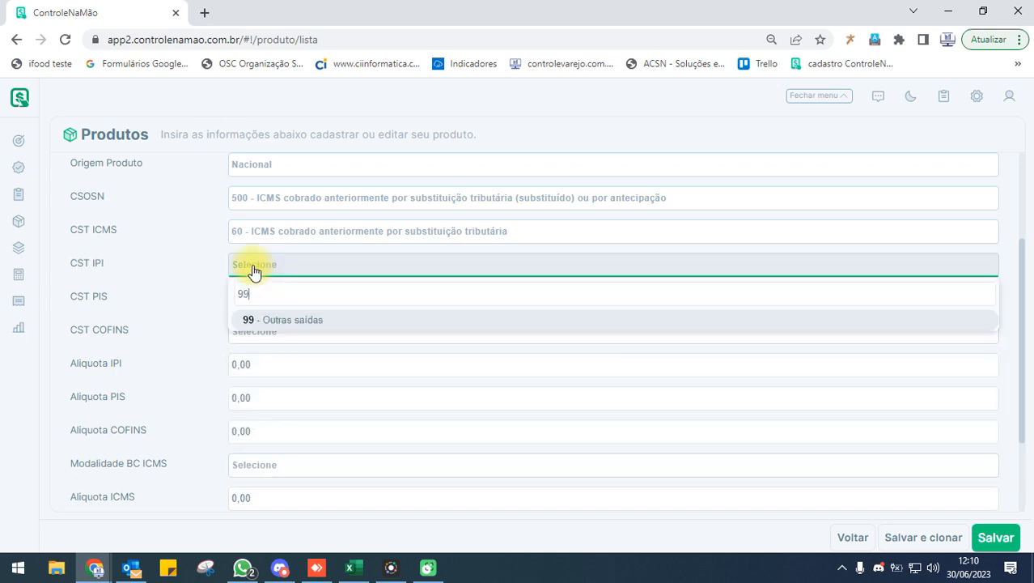
{"action": "left_click", "coordinate": [284, 324]}
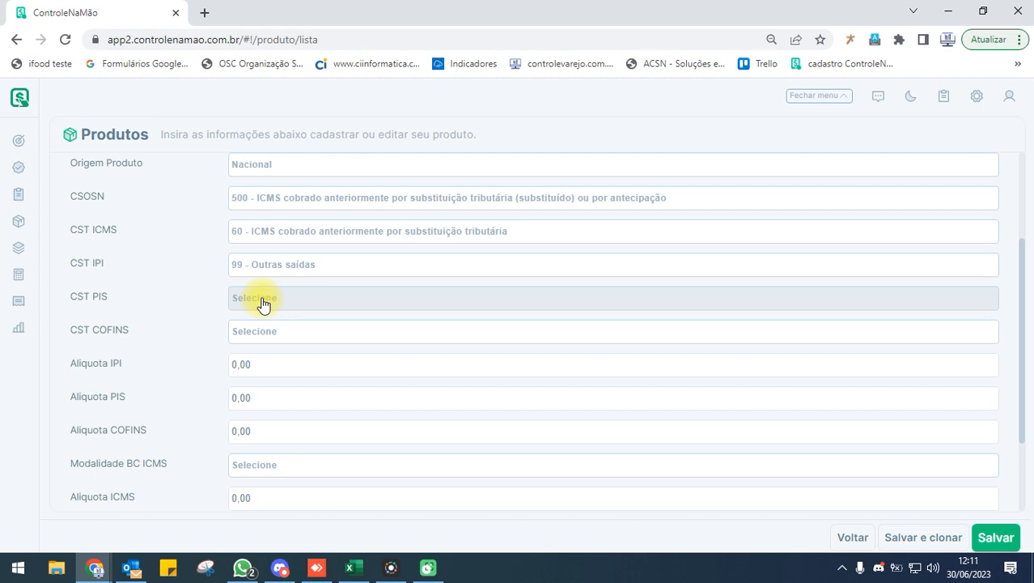
Set both CST PIS and CST COFINS to 49 - Outras Operações de Saída.
{"action": "left_click", "coordinate": [261, 304]}
{"action": "type", "text": "49"}
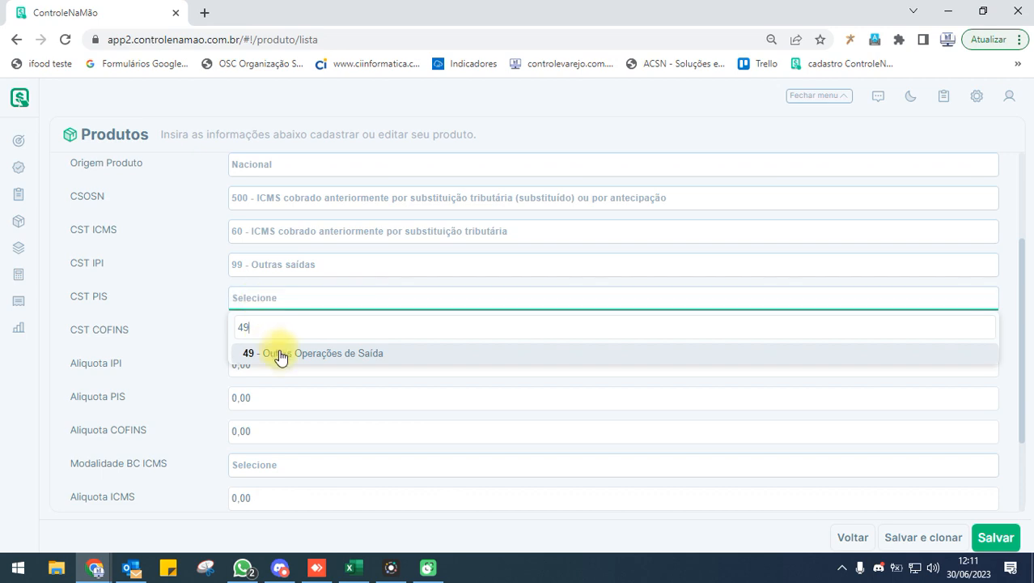
{"action": "left_click", "coordinate": [277, 353]}
{"action": "left_click", "coordinate": [256, 331]}
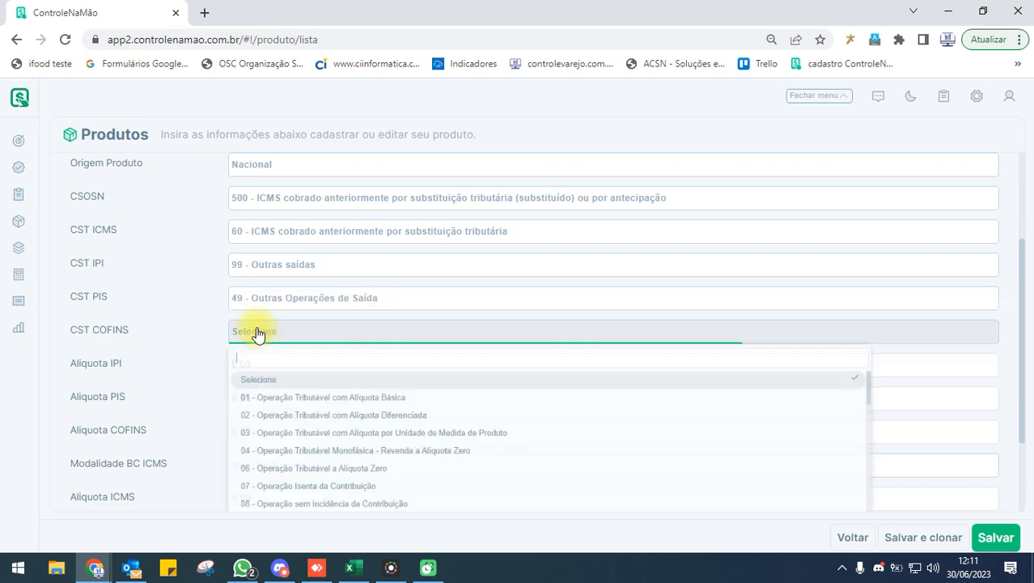
{"action": "type", "text": "49"}
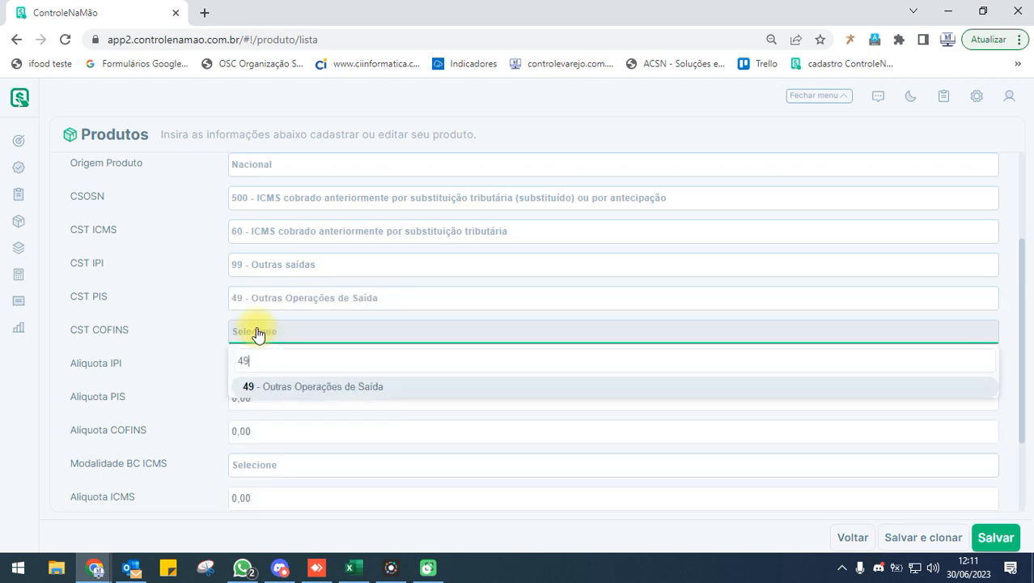
{"action": "left_click", "coordinate": [314, 387]}
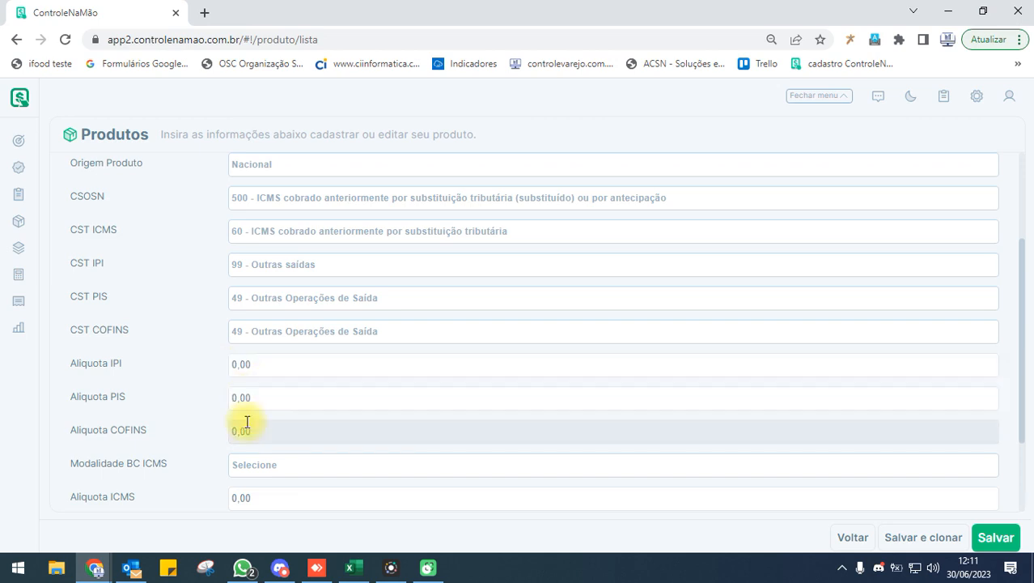
Set Modalidade BC ICMS to 0 - Margem de valor agregado.
{"action": "scroll", "coordinate": [325, 430], "scroll_direction": "down", "scroll_amount": 3}
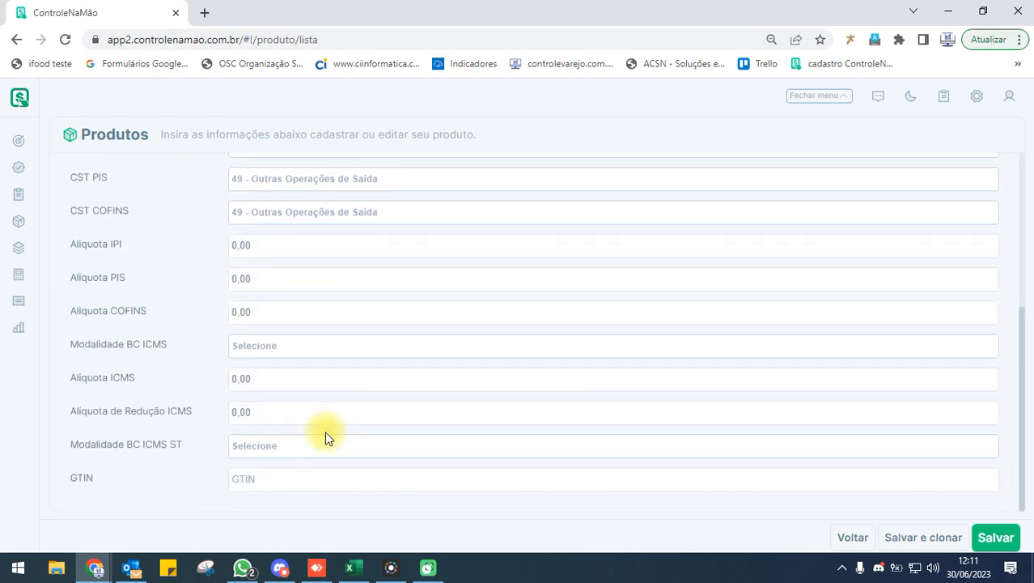
{"action": "left_click", "coordinate": [278, 351]}
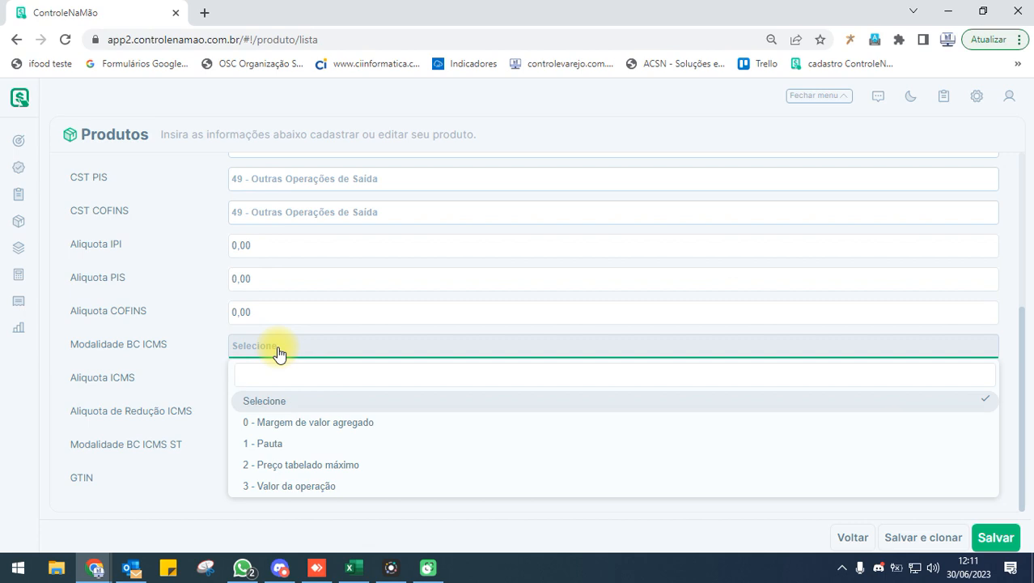
{"action": "left_click", "coordinate": [325, 425]}
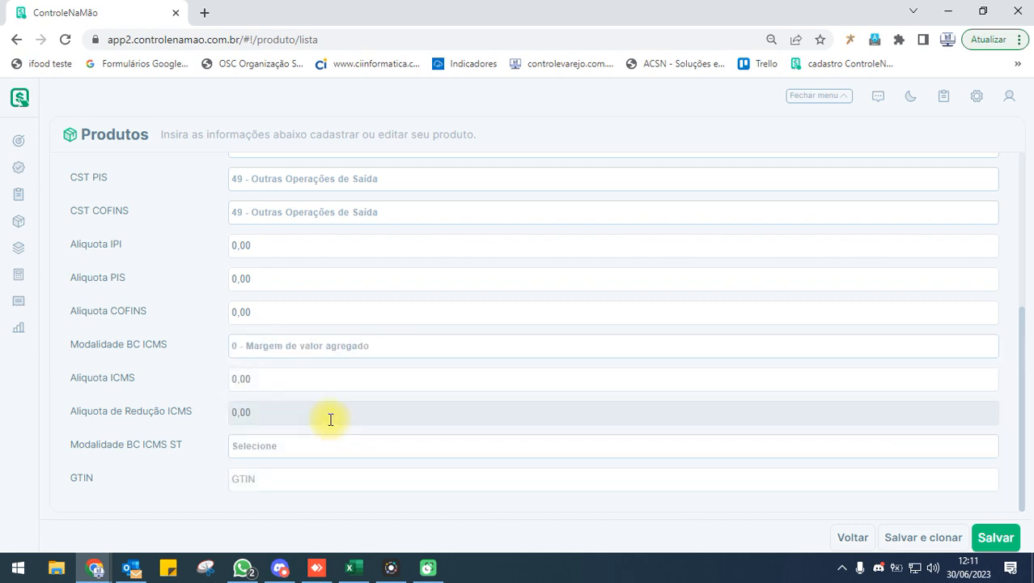
Set Modalidade BC ICMS ST to 4 - Margem Valor Agregado.
{"action": "left_click", "coordinate": [277, 451]}
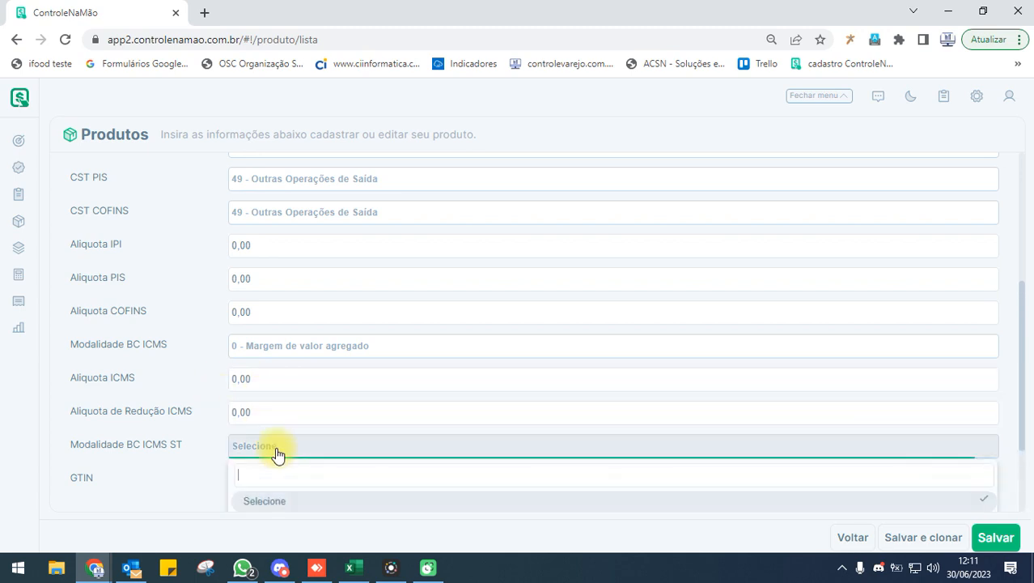
{"action": "scroll", "coordinate": [353, 442], "scroll_direction": "down", "scroll_amount": 2}
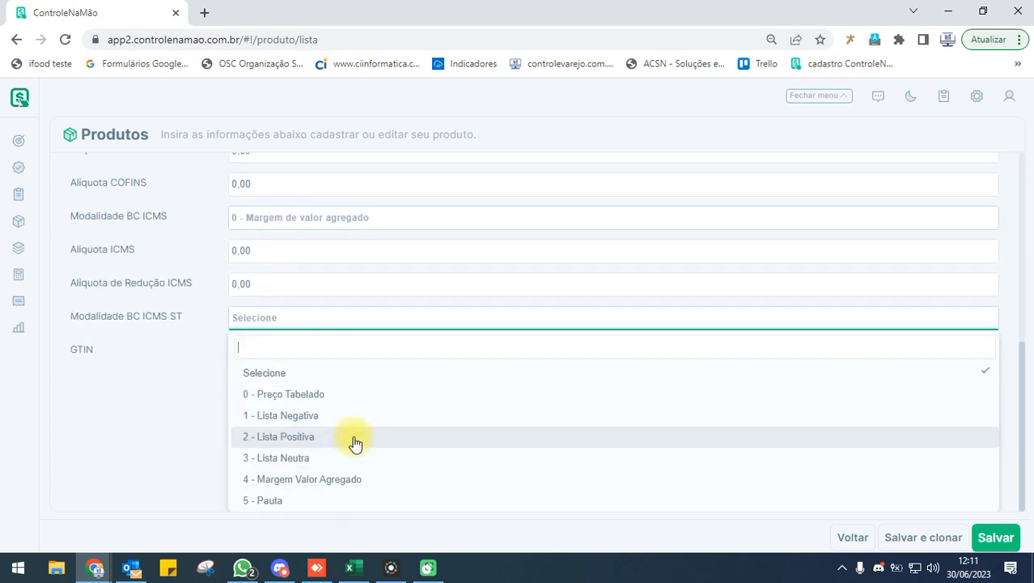
{"action": "left_click", "coordinate": [312, 479]}
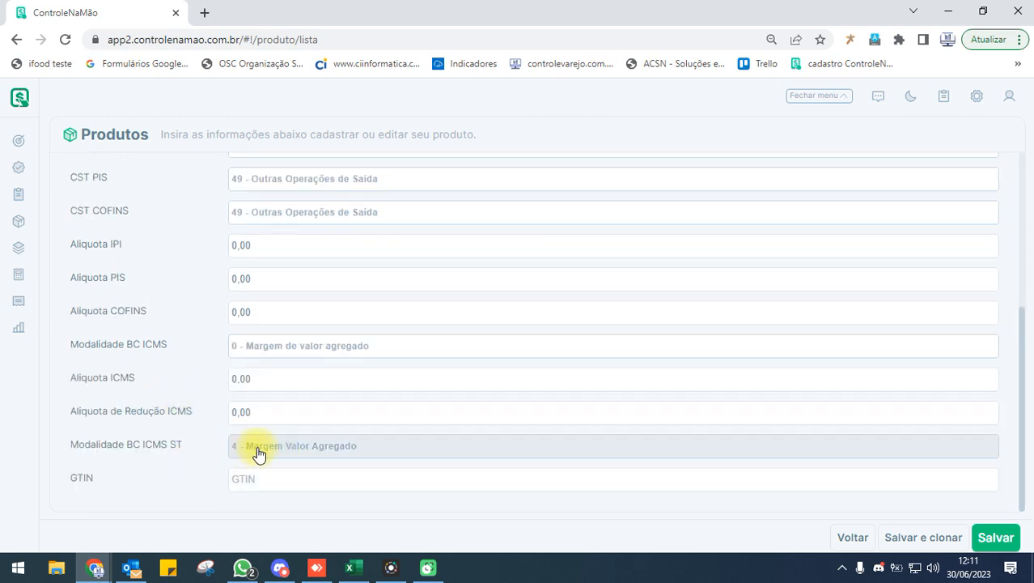
Set Modalidade BC ICMS to 3 - Valor da operação and save the product.
{"action": "left_click", "coordinate": [260, 351]}
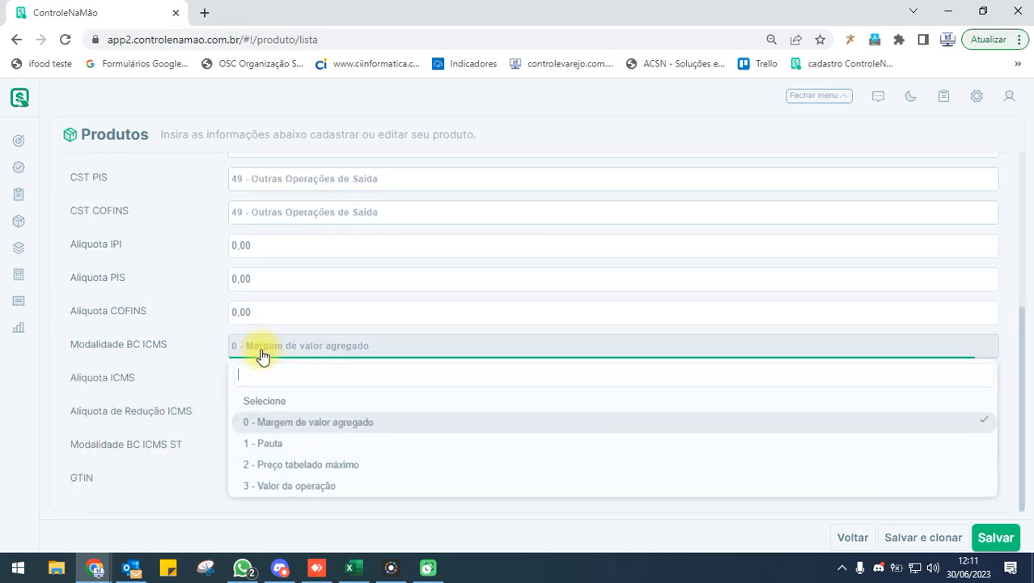
{"action": "left_click", "coordinate": [324, 485]}
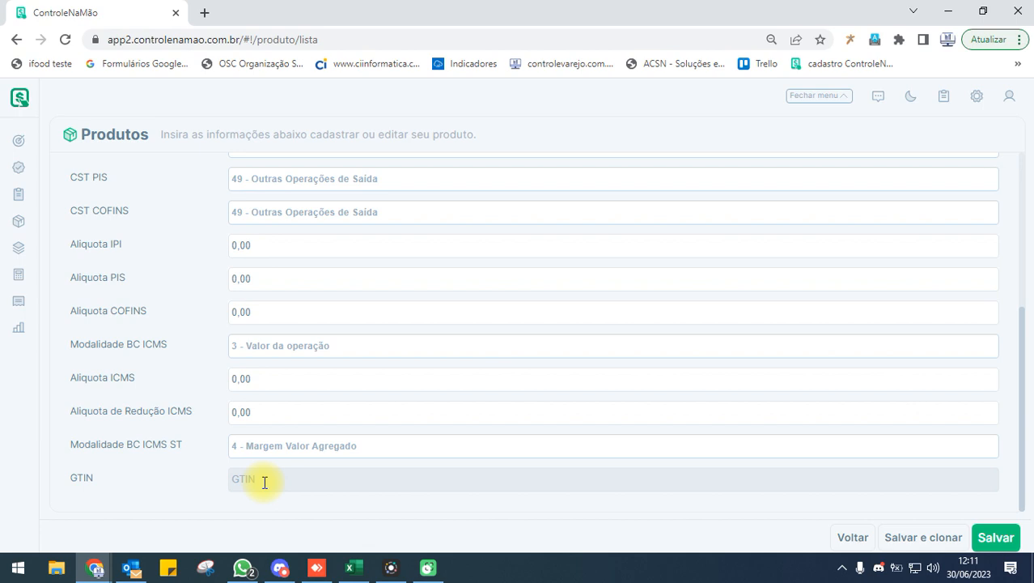
{"action": "scroll", "coordinate": [331, 417], "scroll_direction": "up", "scroll_amount": 4}
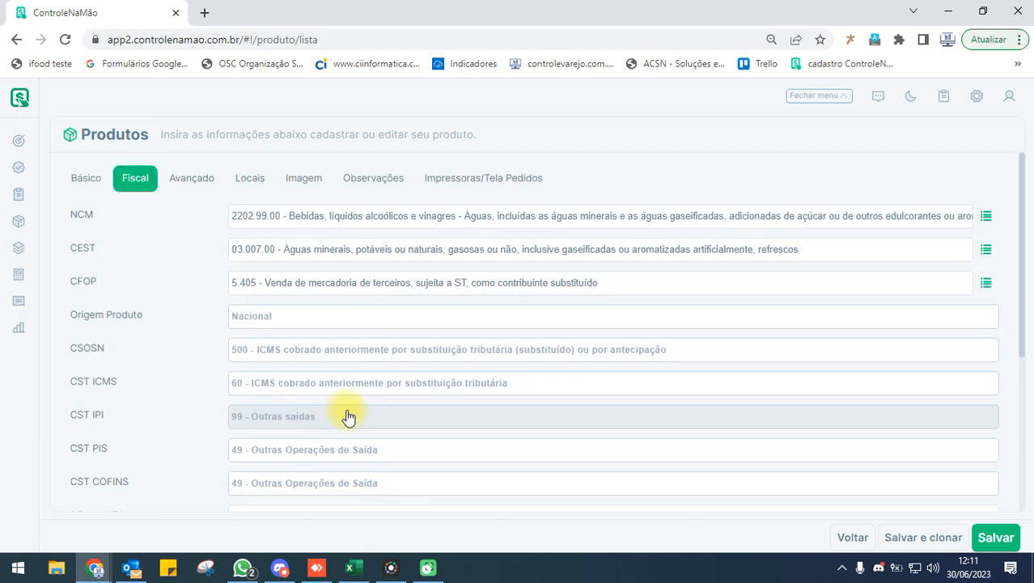
{"action": "left_click", "coordinate": [997, 538]}
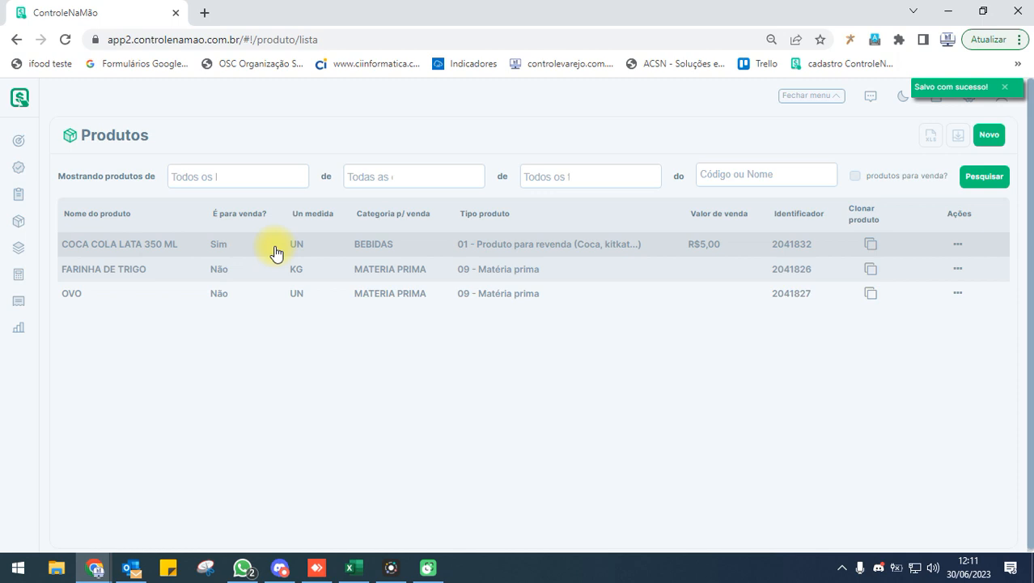
Open COCA COLA LATA 350 ML for editing and view its Impressoras/Tela Pedidos settings.
{"action": "left_click", "coordinate": [957, 247]}
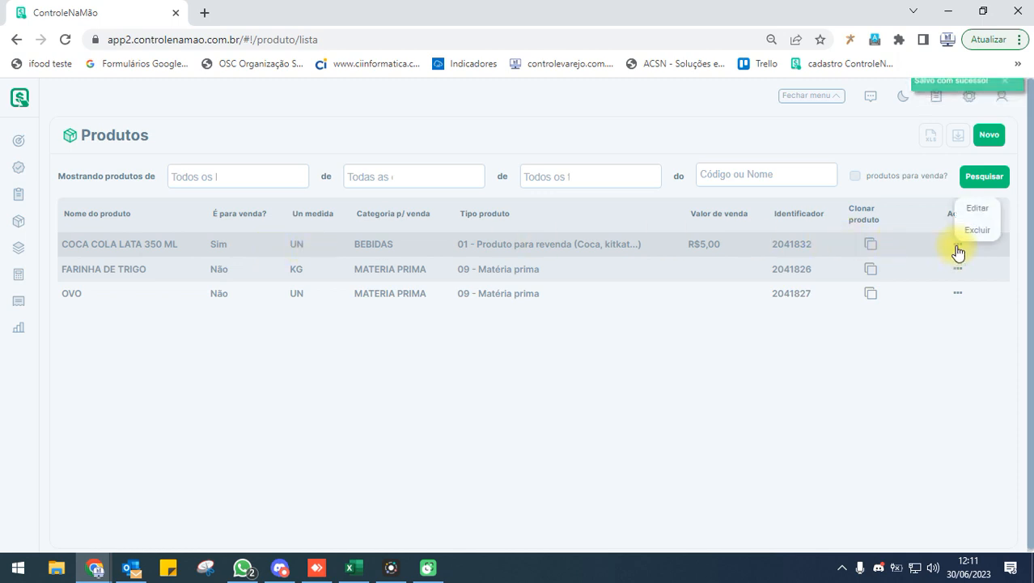
{"action": "left_click", "coordinate": [981, 211]}
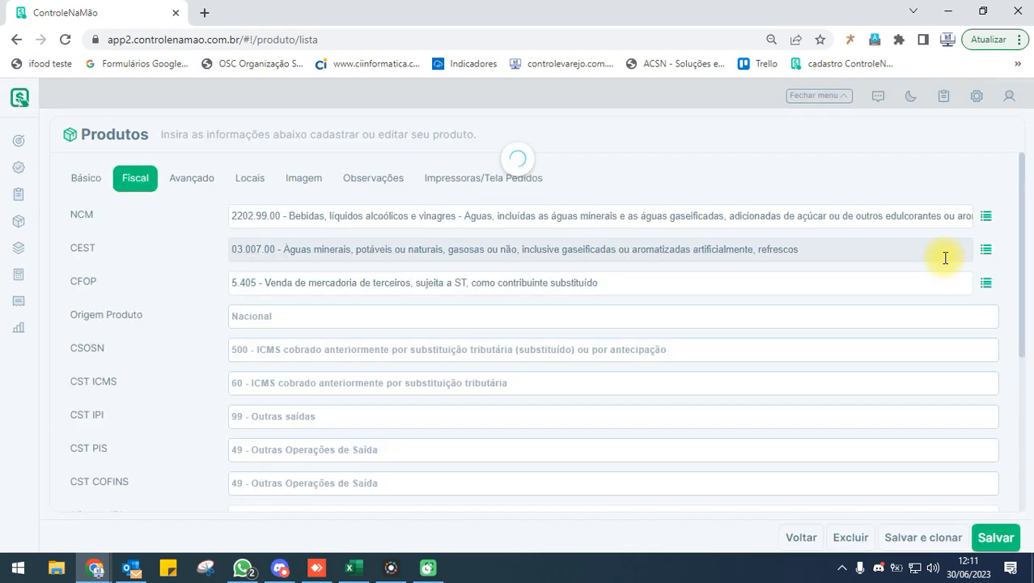
{"action": "left_click", "coordinate": [452, 181]}
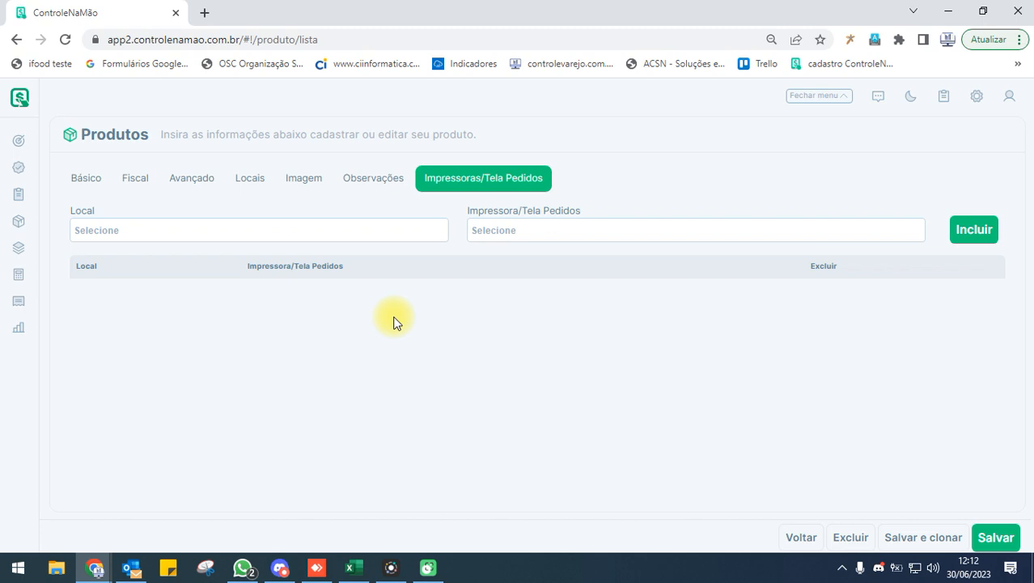
Enter GELADA as the first description in the product's observations.
{"action": "left_click", "coordinate": [369, 184]}
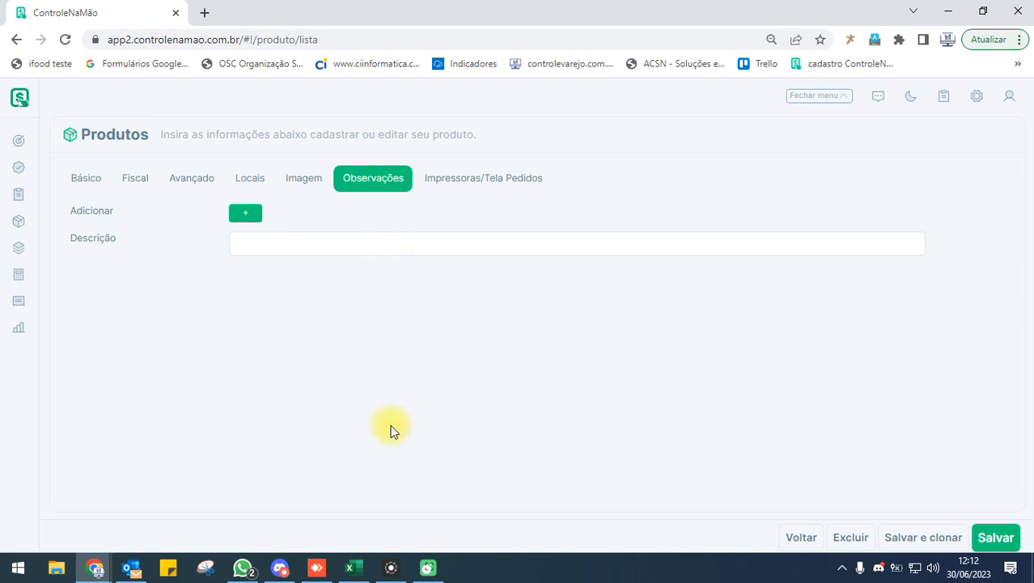
{"action": "left_click", "coordinate": [261, 247]}
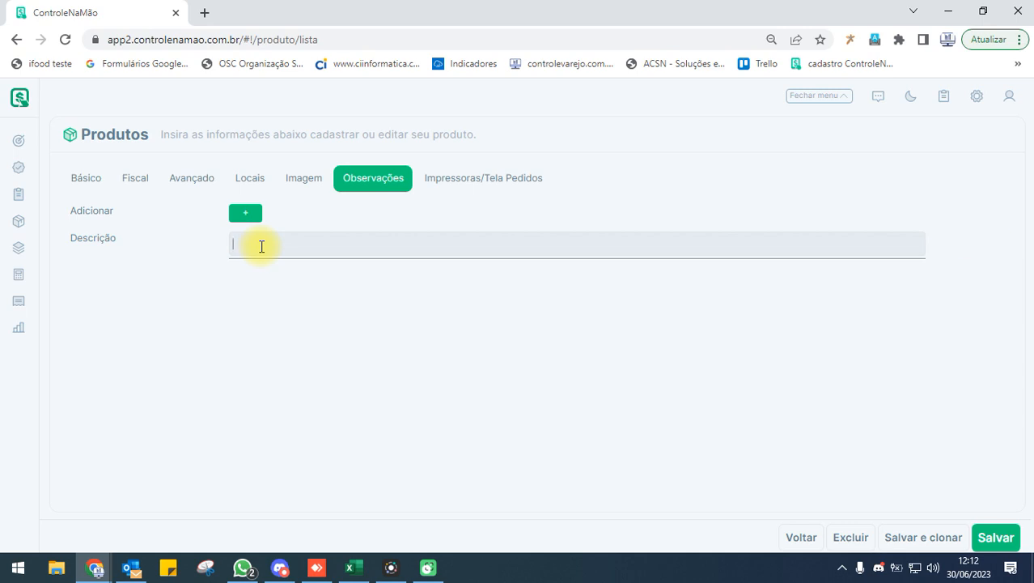
{"action": "type", "text": "COM GELO"}
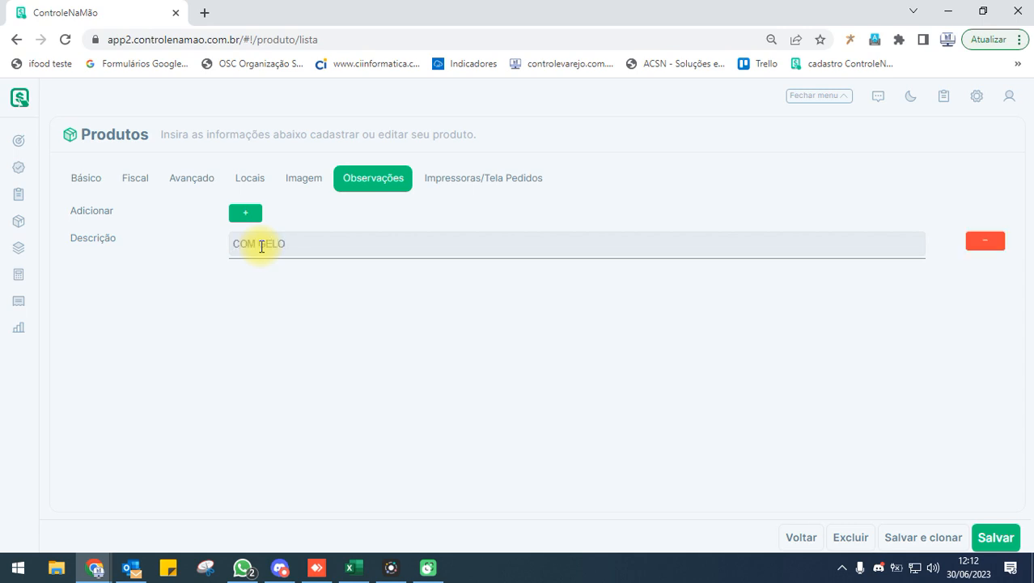
{"action": "left_click", "coordinate": [246, 215]}
{"action": "left_click_drag", "start_coordinate": [295, 236], "coordinate": [204, 246]}
{"action": "type", "text": "GELADA"}
Add a second observation, COM RODELA DE LIMÃO, then save and clone the product.
{"action": "left_click", "coordinate": [251, 217]}
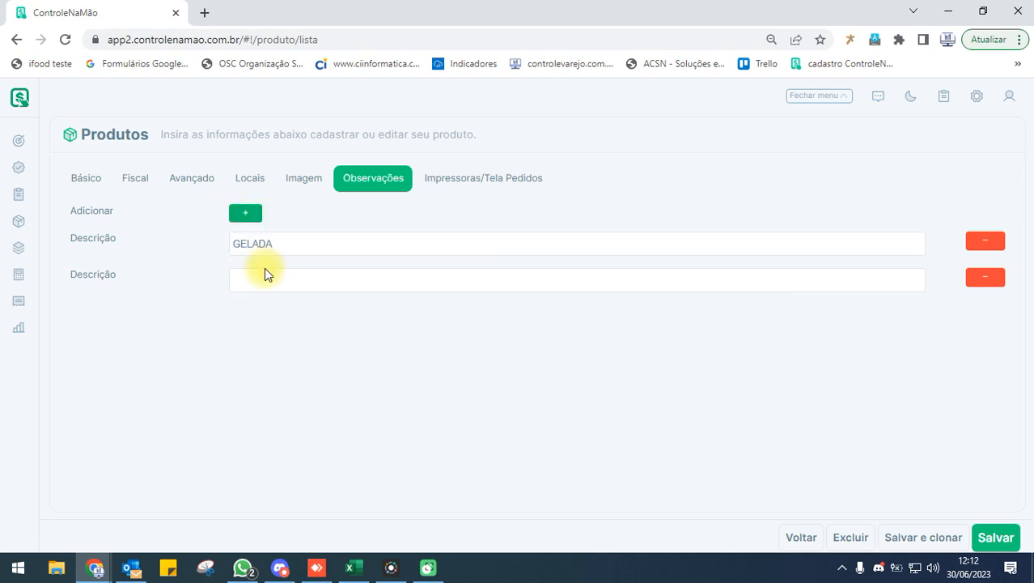
{"action": "left_click", "coordinate": [262, 281]}
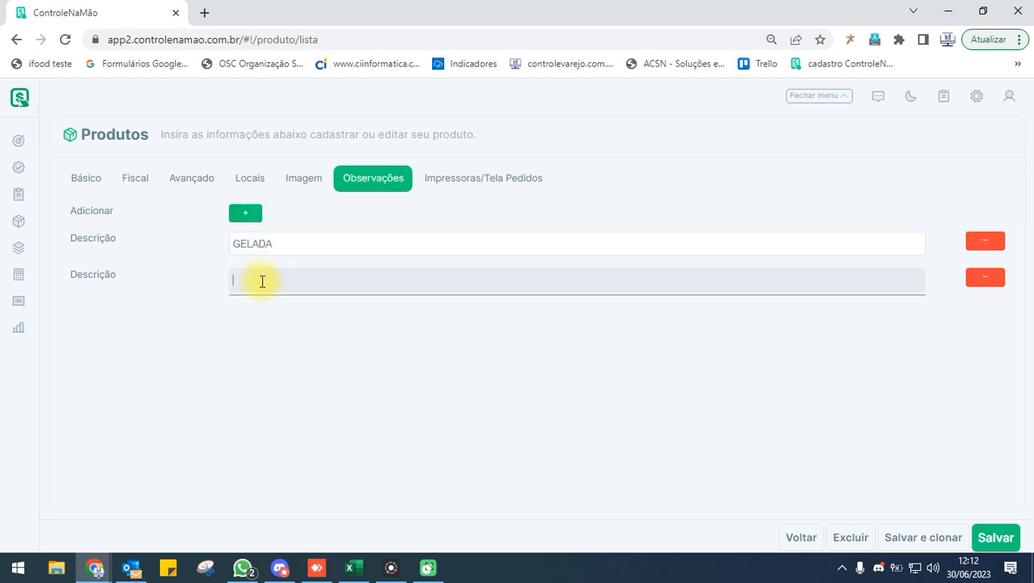
{"action": "type", "text": "COM RODELA DE LIMÃO"}
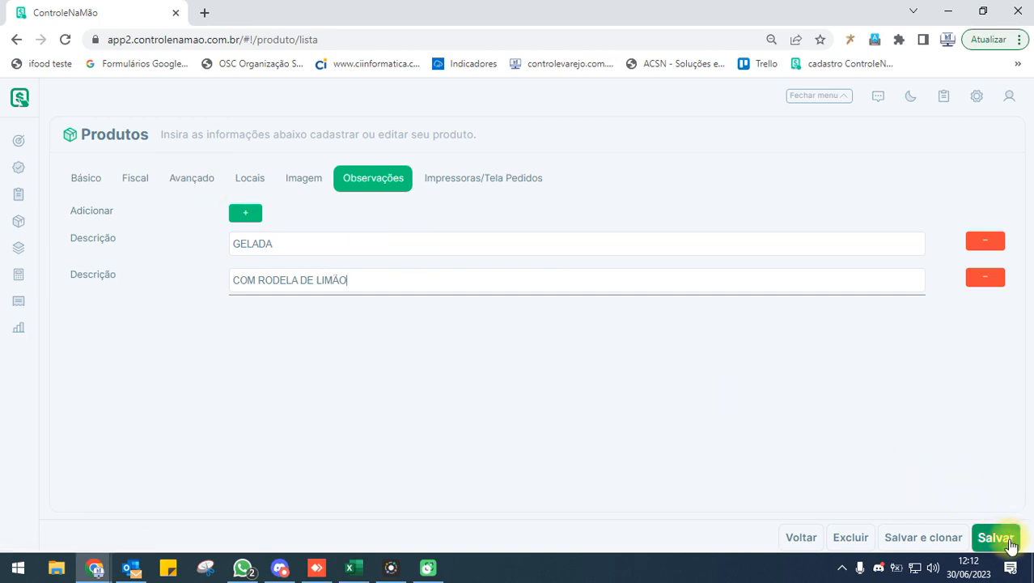
{"action": "left_click", "coordinate": [925, 544]}
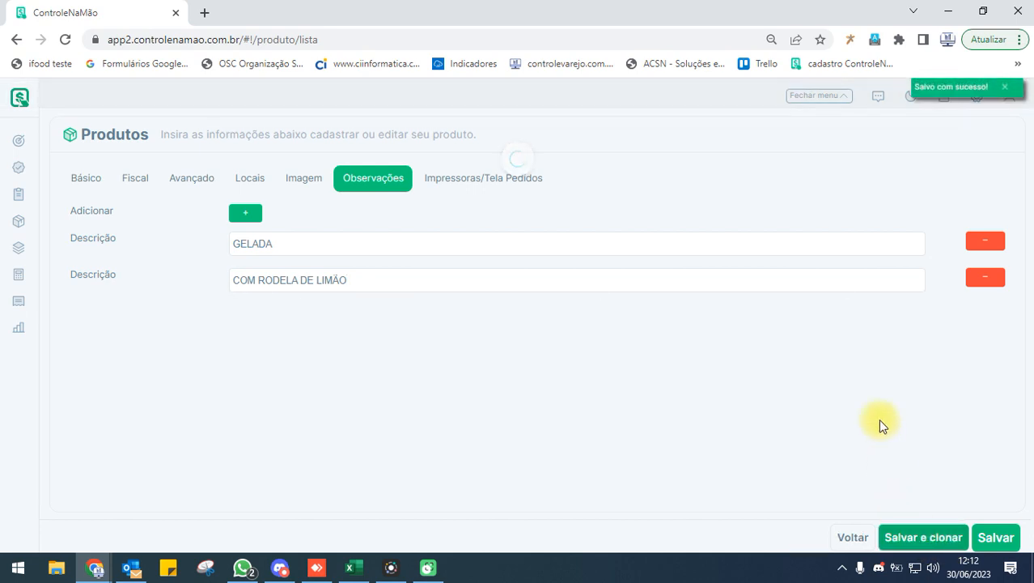
Name the cloned product FANTA LARANJA LATA 350 ML in its basic details.
{"action": "left_click", "coordinate": [86, 178]}
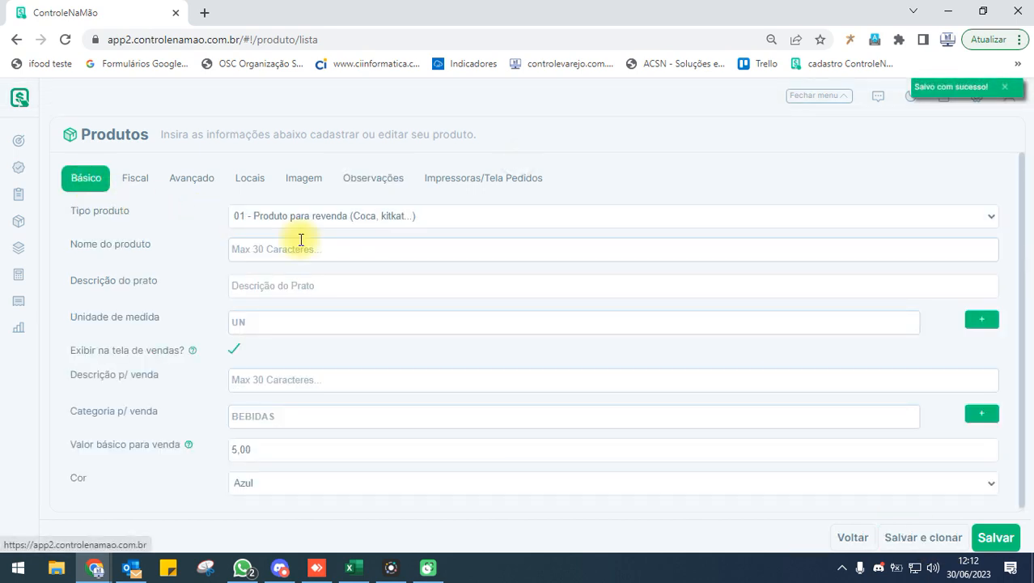
{"action": "left_click", "coordinate": [259, 247]}
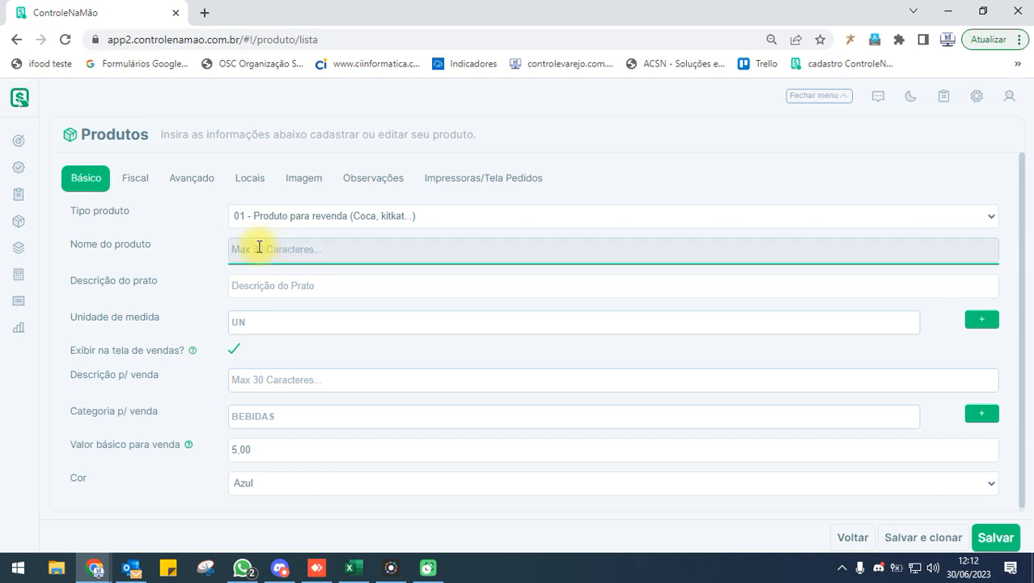
{"action": "type", "text": "FANTA LA"}
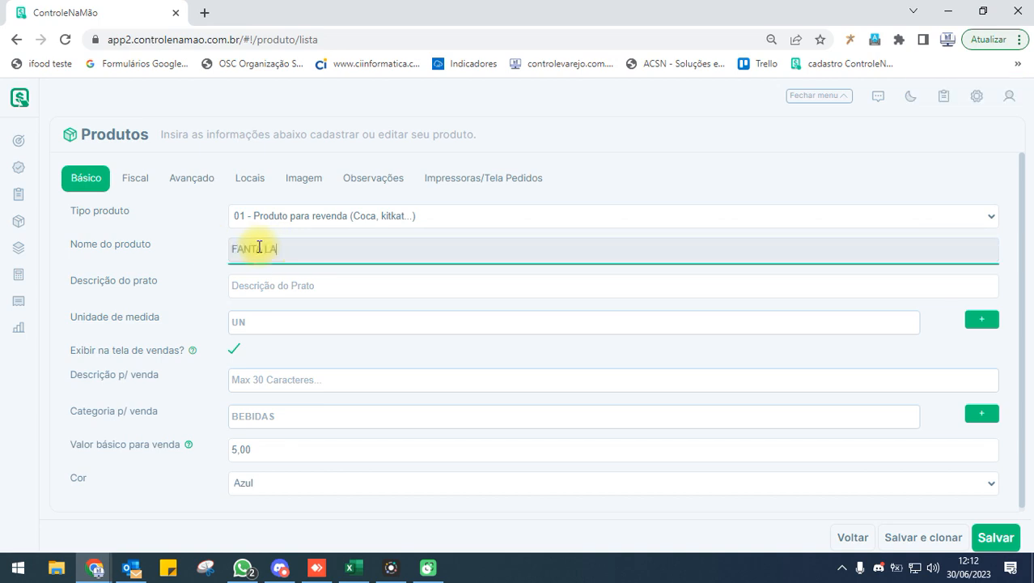
{"action": "type", "text": "RANJA LATA 350 ML"}
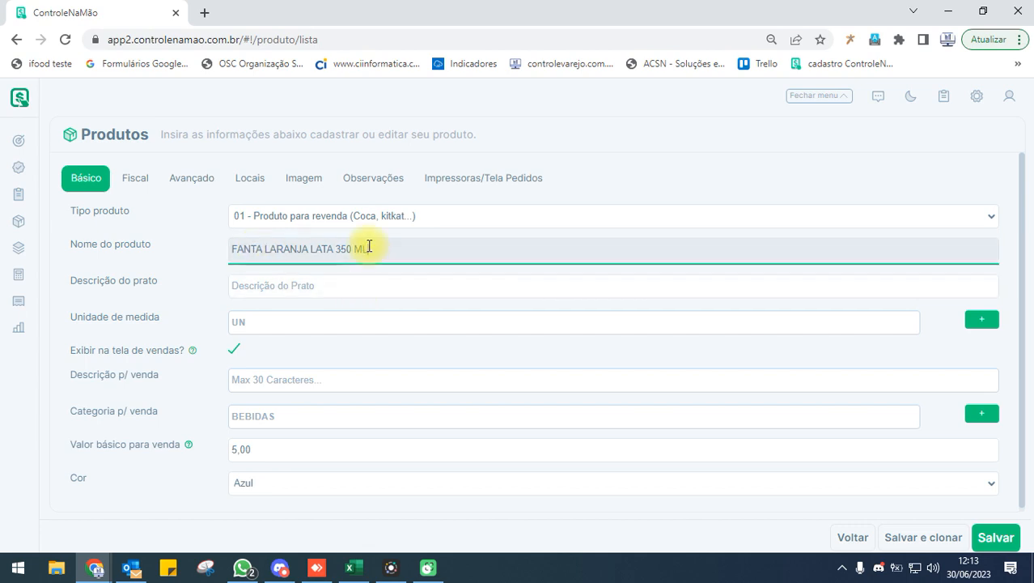
Copy the product name FANTA LARANJA LATA 350 ML into the Descrição p/ venda and save the product.
{"action": "left_click_drag", "start_coordinate": [366, 247], "coordinate": [250, 246]}
{"action": "right_click", "coordinate": [250, 246]}
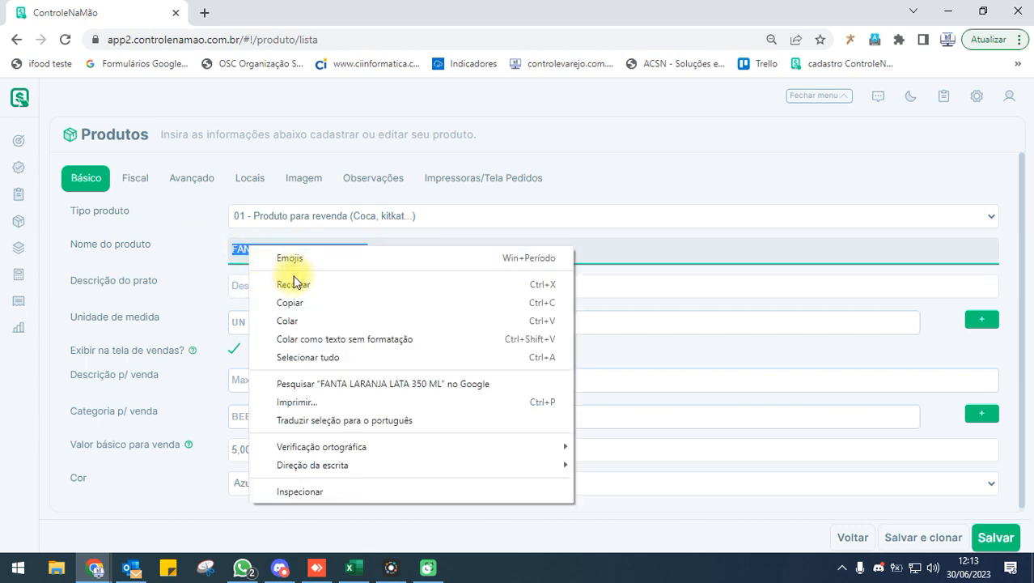
{"action": "left_click", "coordinate": [296, 305]}
{"action": "left_click", "coordinate": [267, 381]}
{"action": "right_click", "coordinate": [267, 381]}
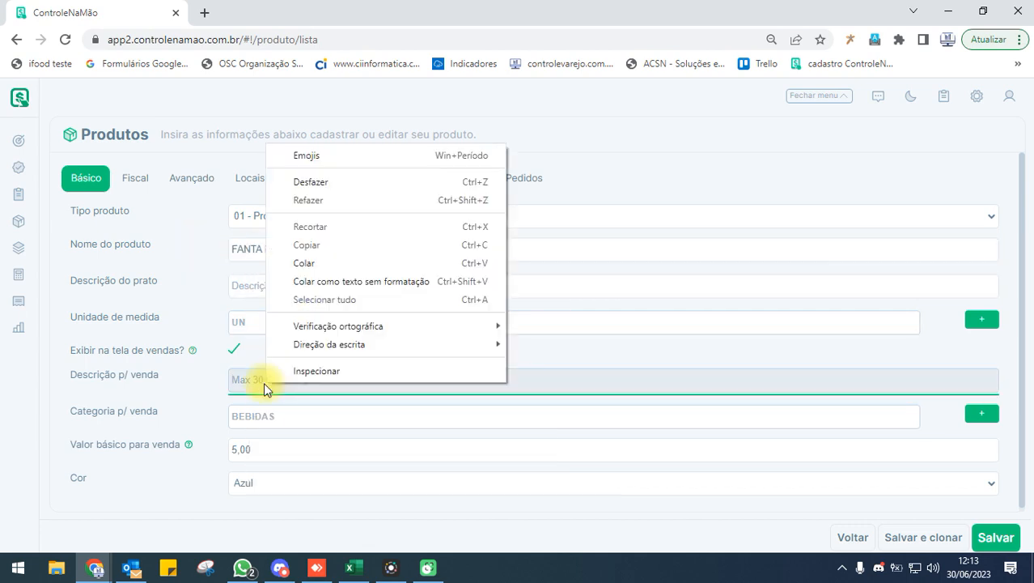
{"action": "left_click", "coordinate": [321, 263]}
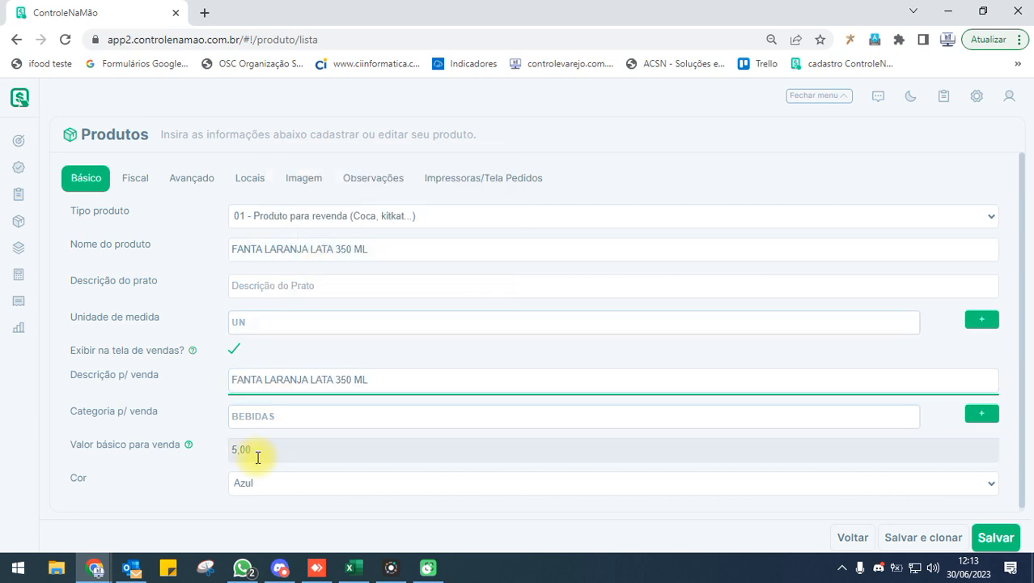
{"action": "left_click", "coordinate": [1000, 543]}
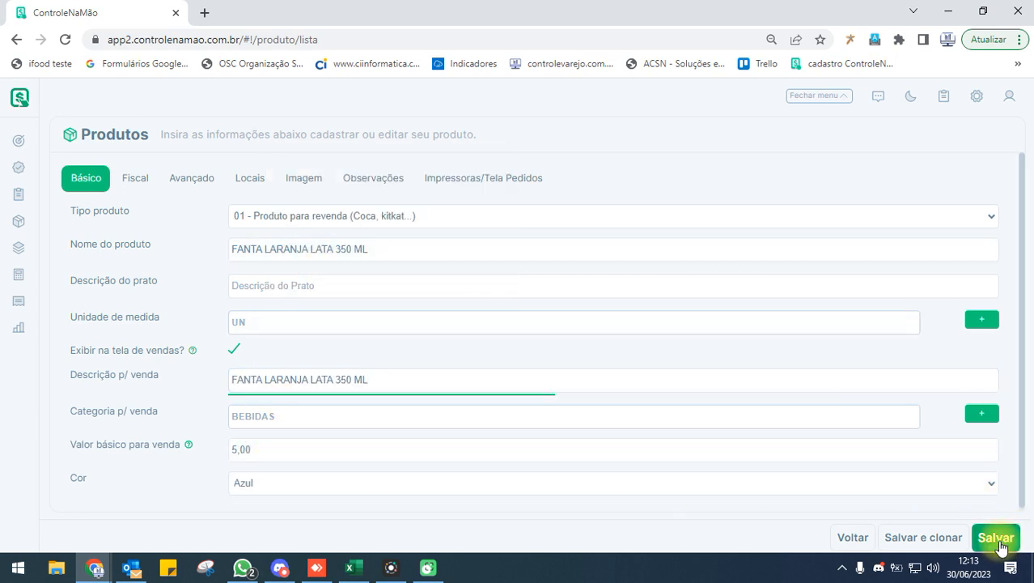